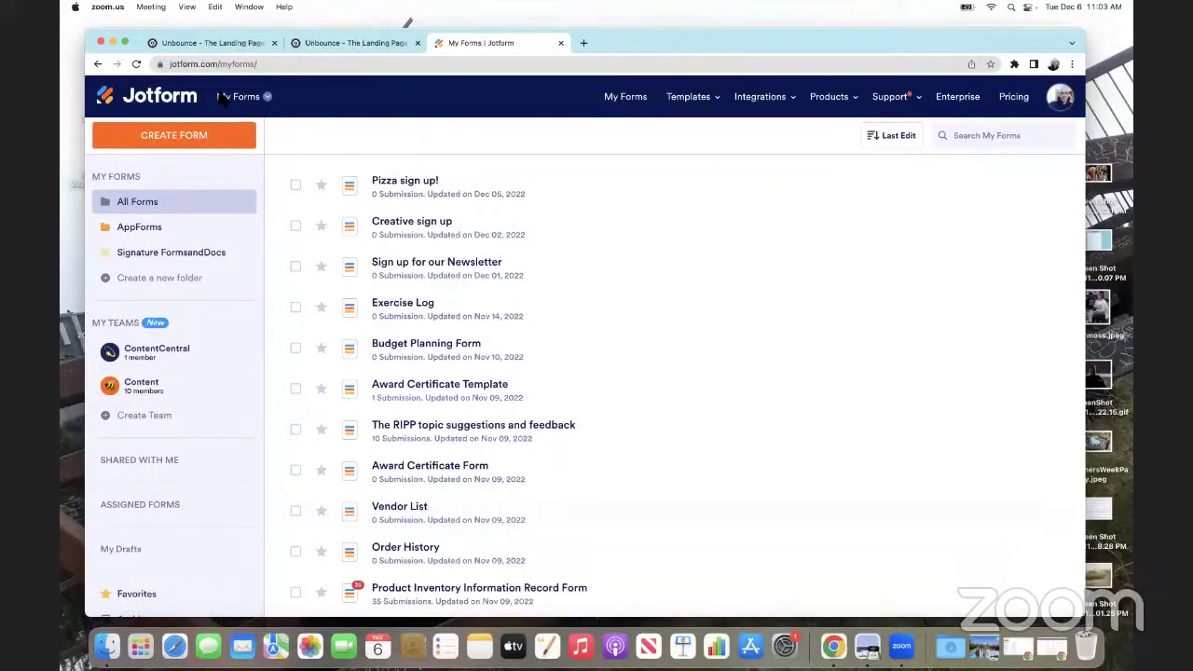
Step: Log in to Unbounce with the Smart Builder & Classic Builder account and open Lukateni's Pizza's page menu
left_click(128, 41)
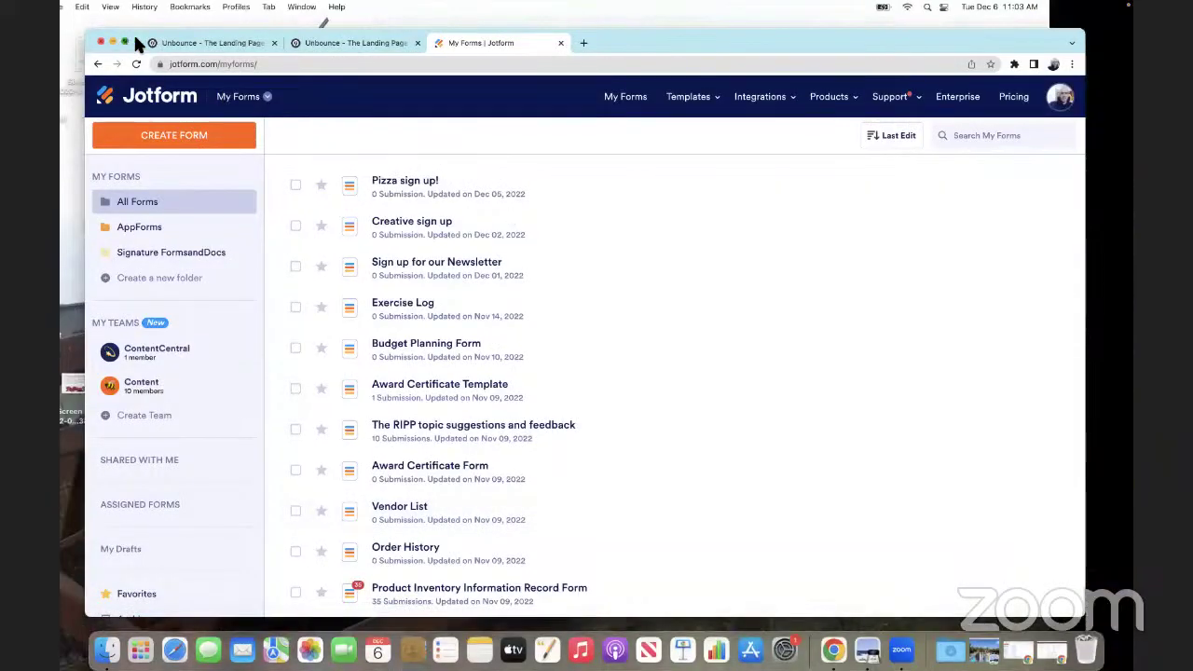
left_click(124, 42)
left_click(149, 14)
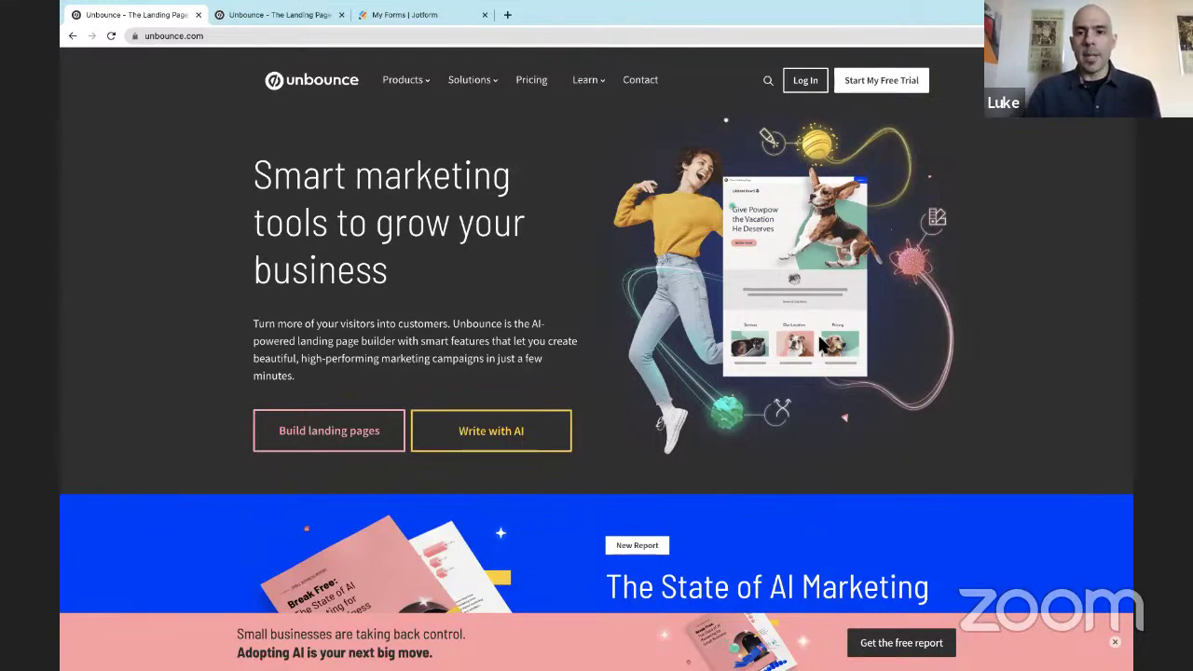
left_click(806, 84)
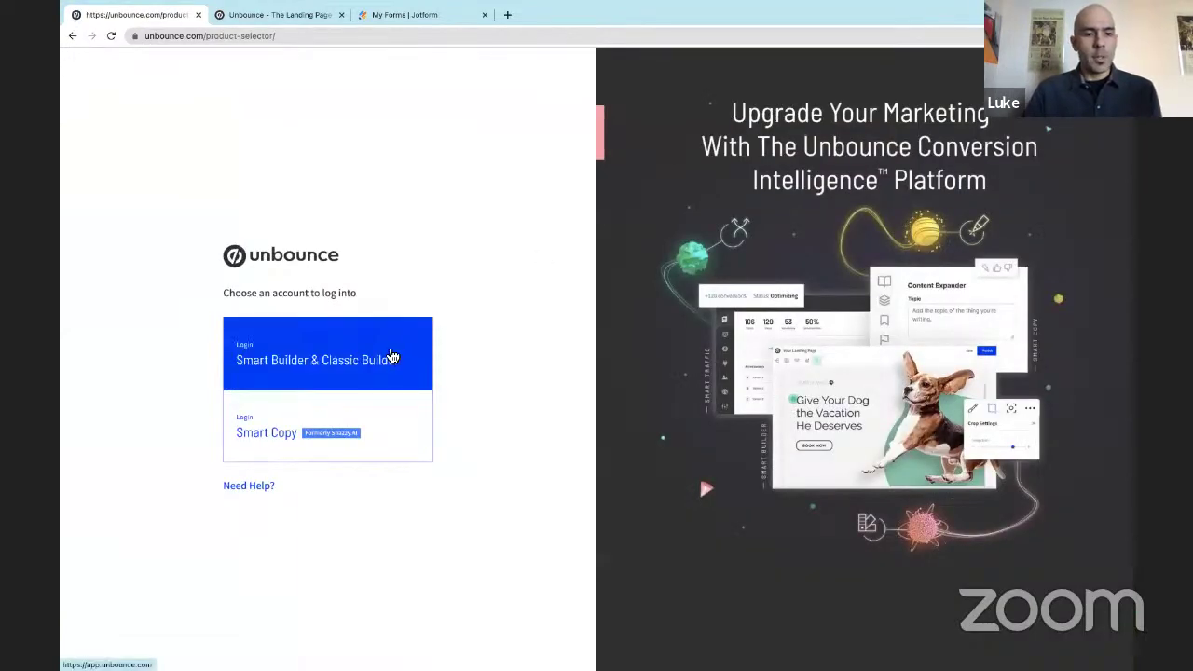
left_click(391, 356)
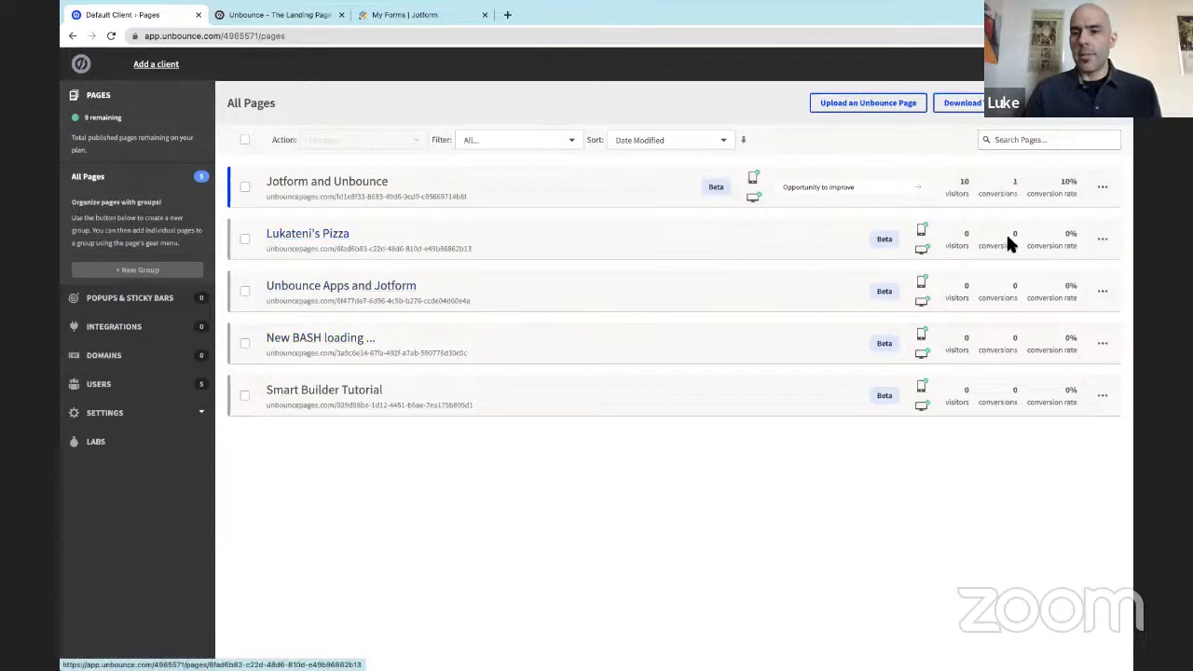
left_click(1102, 240)
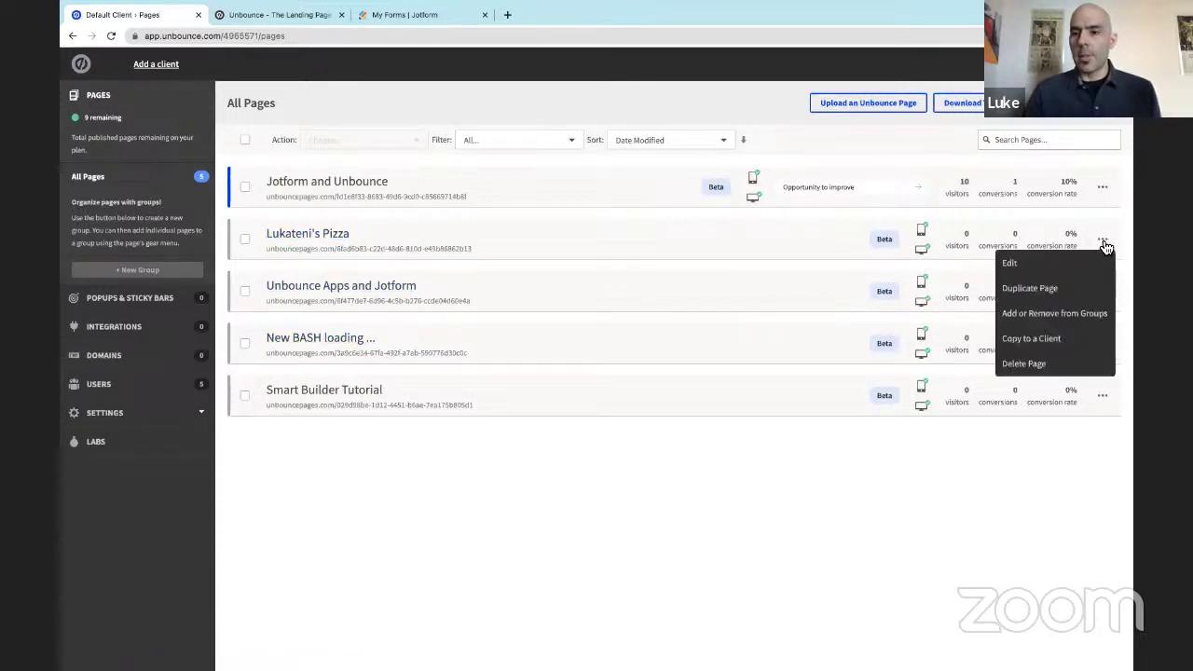
Step: Choose Edit to open Lukateni's Pizza in the Smart Builder editor
left_click(1054, 263)
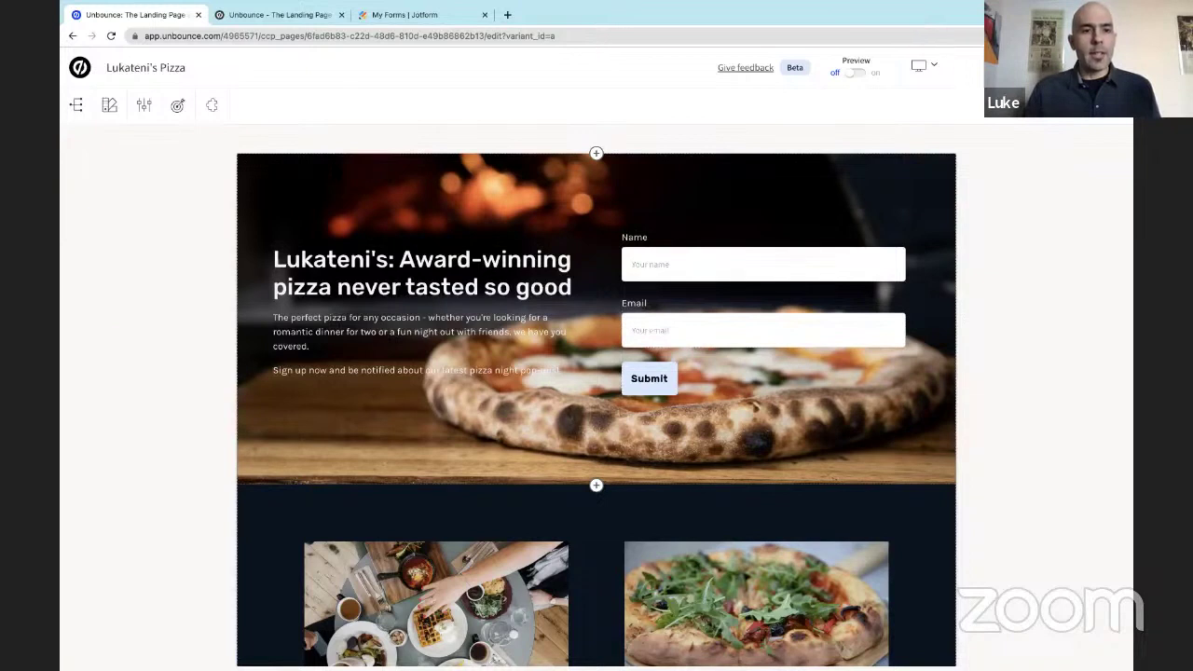
Step: Add the Jotform app from the Apps panel and insert a Jotform Section layout above the hero
left_click(211, 109)
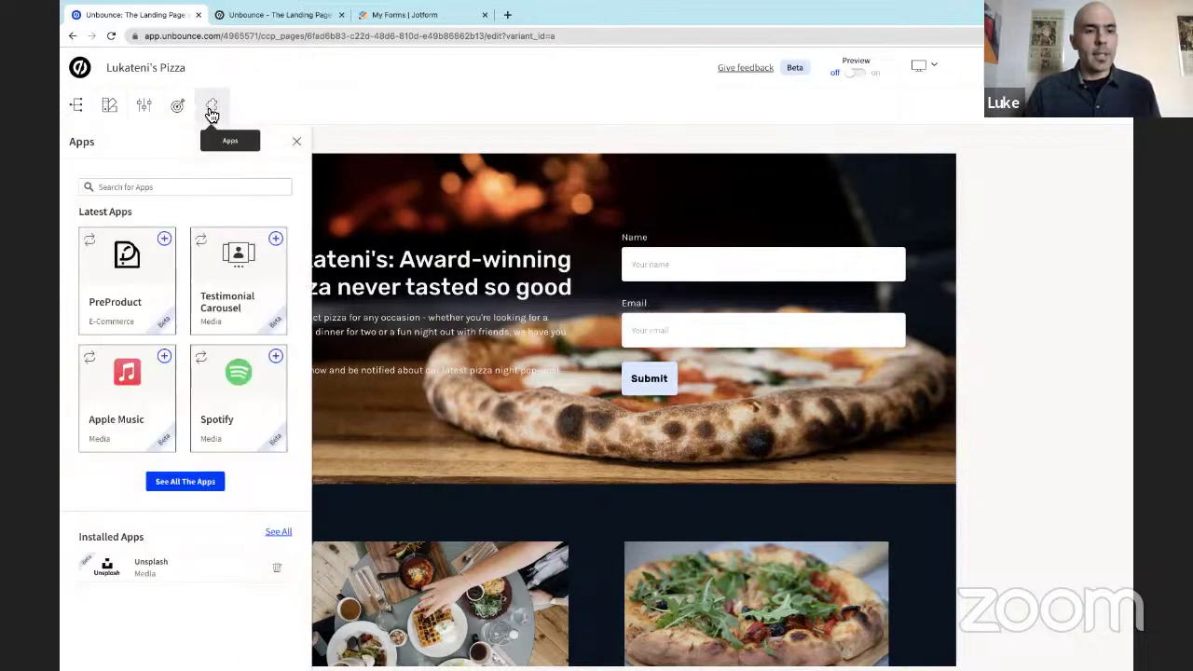
left_click(200, 187)
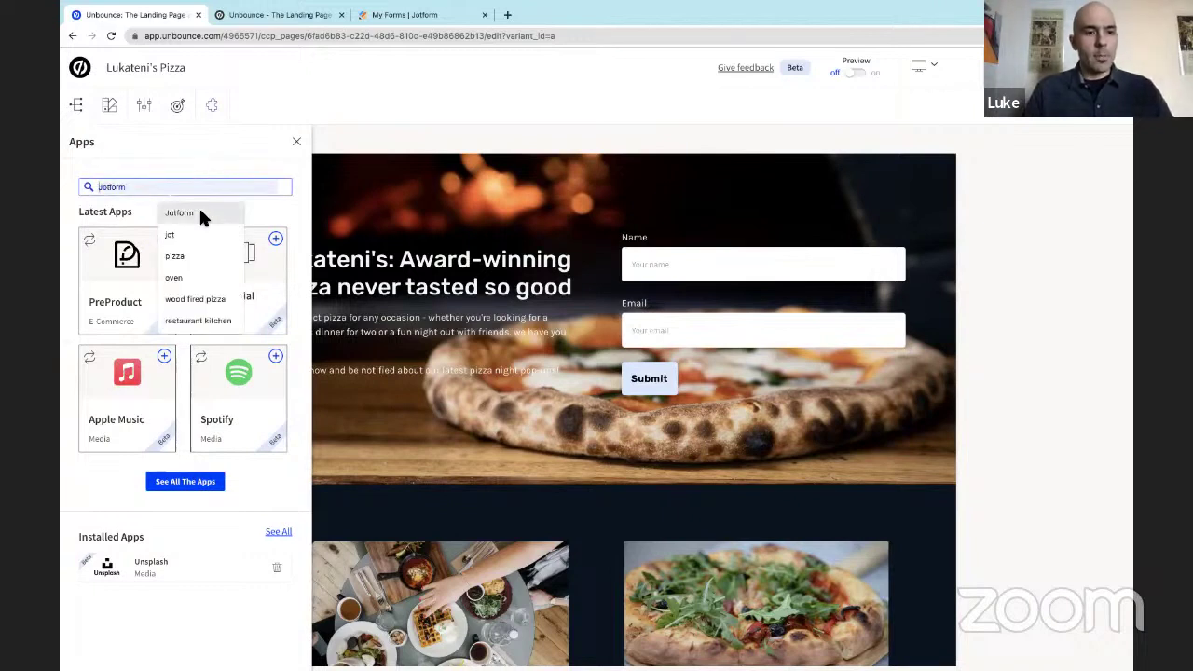
left_click(200, 213)
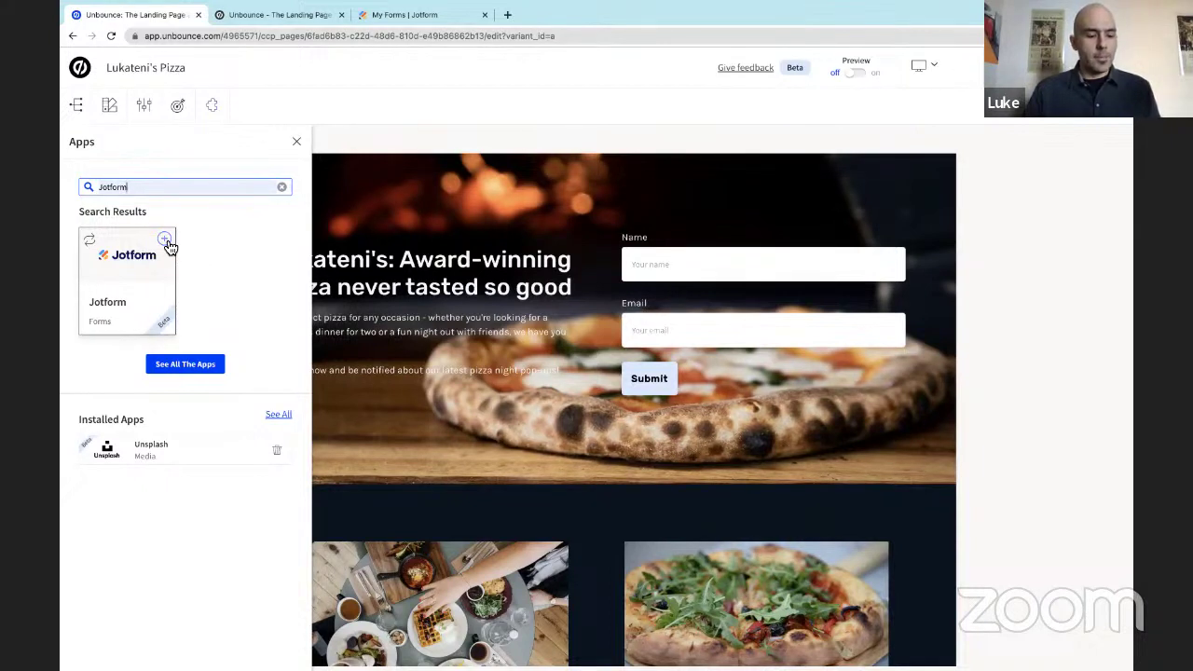
left_click(168, 244)
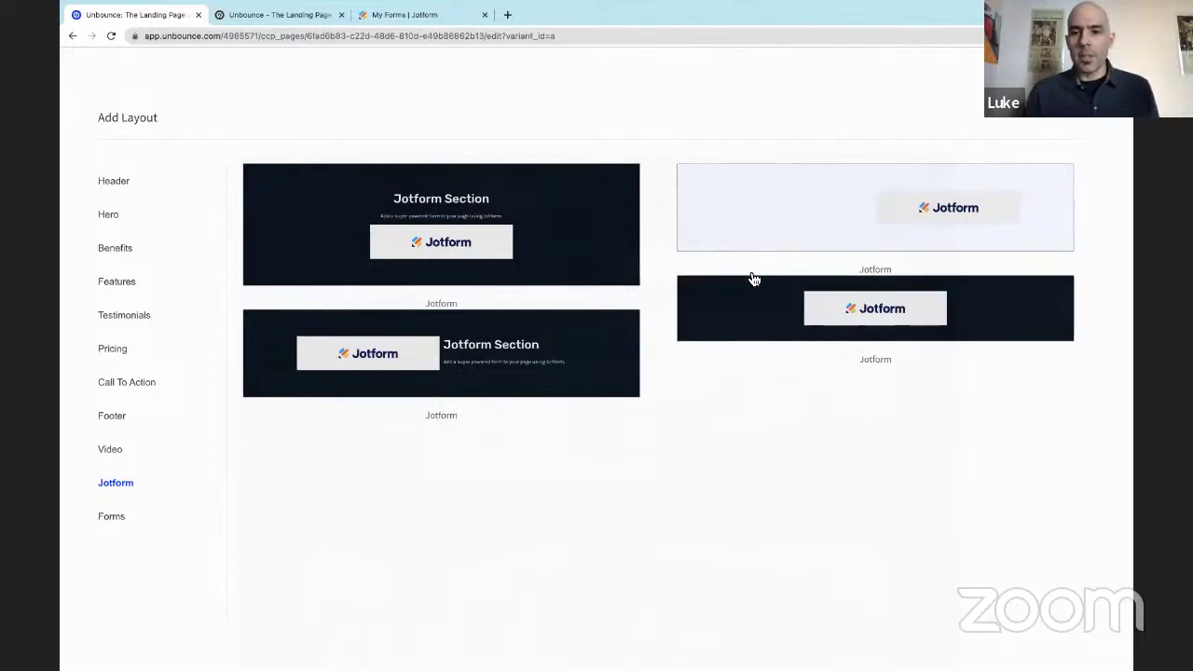
left_click(772, 214)
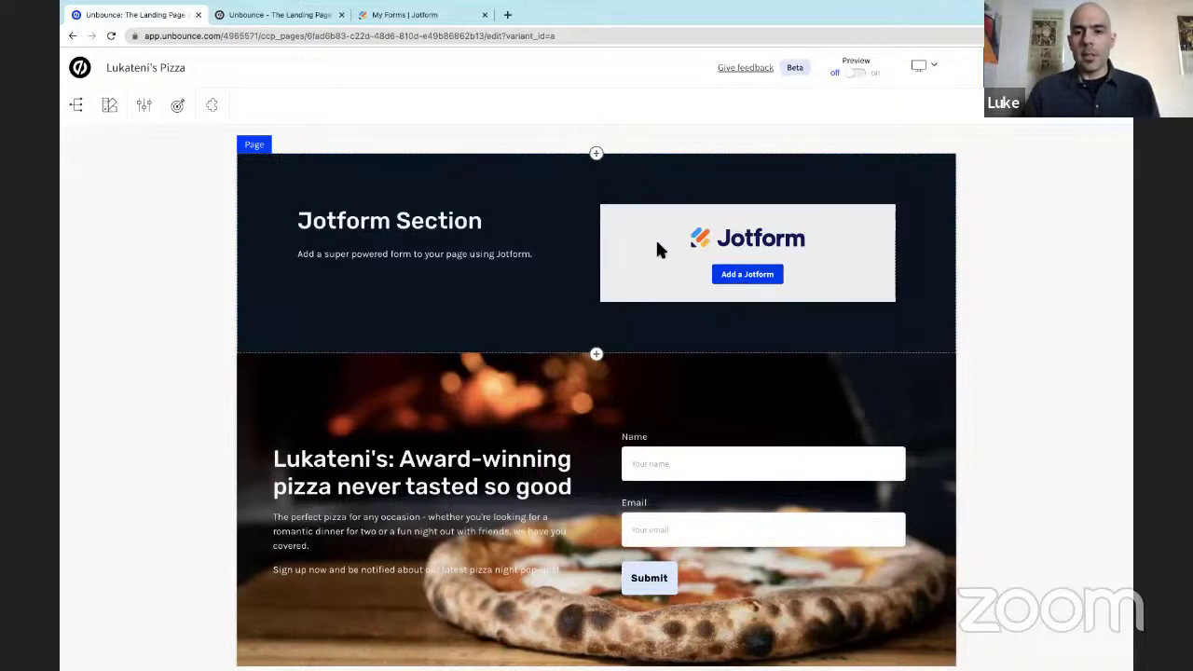
Step: Authorize the Jotform account and embed the 'Sign up for our Newsletter' form in the section
left_click(753, 278)
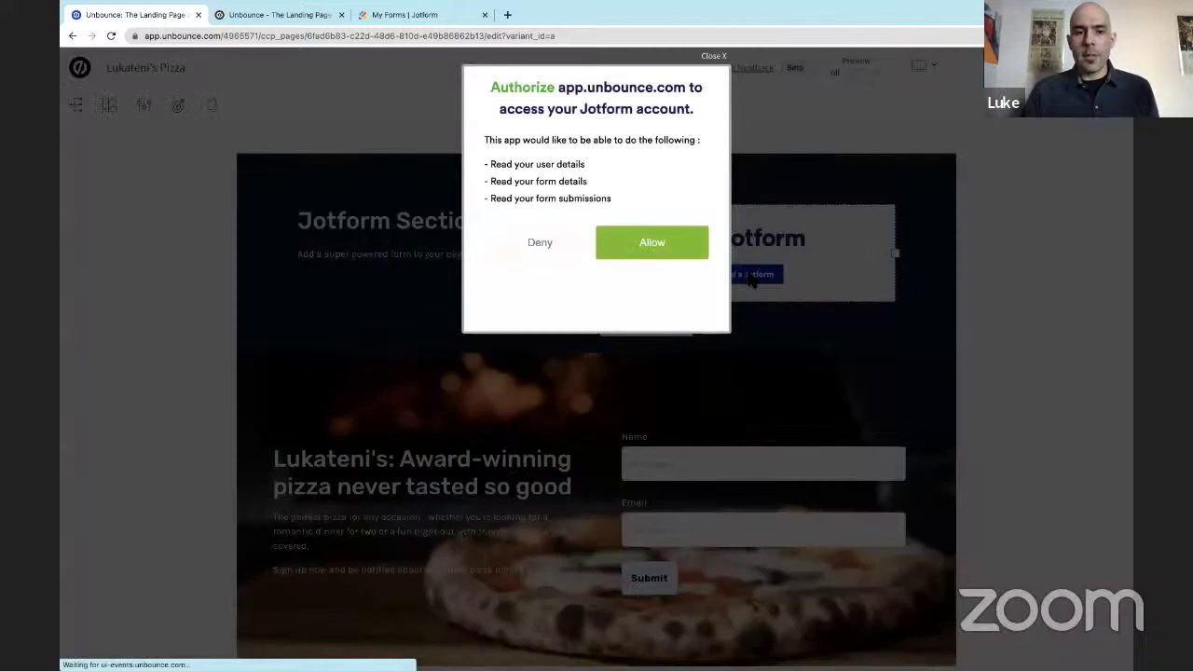
left_click(668, 244)
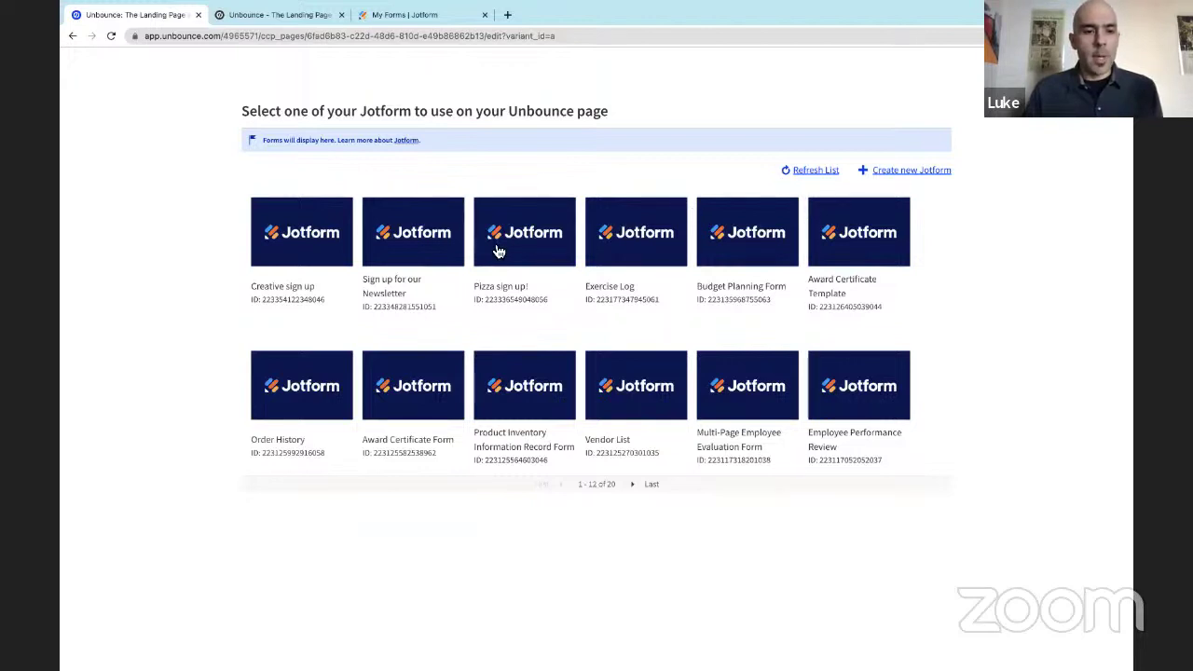
left_click(434, 248)
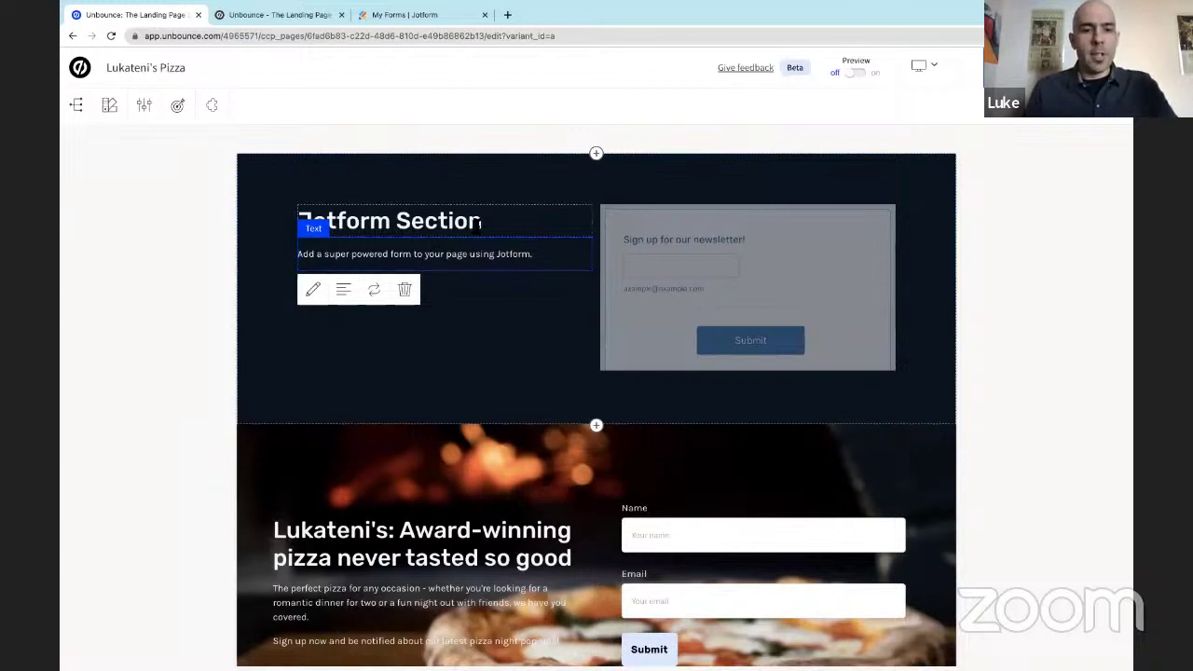
Step: Change the Jotform Section heading to 'Pizza News' and turn on Preview
left_click(480, 221)
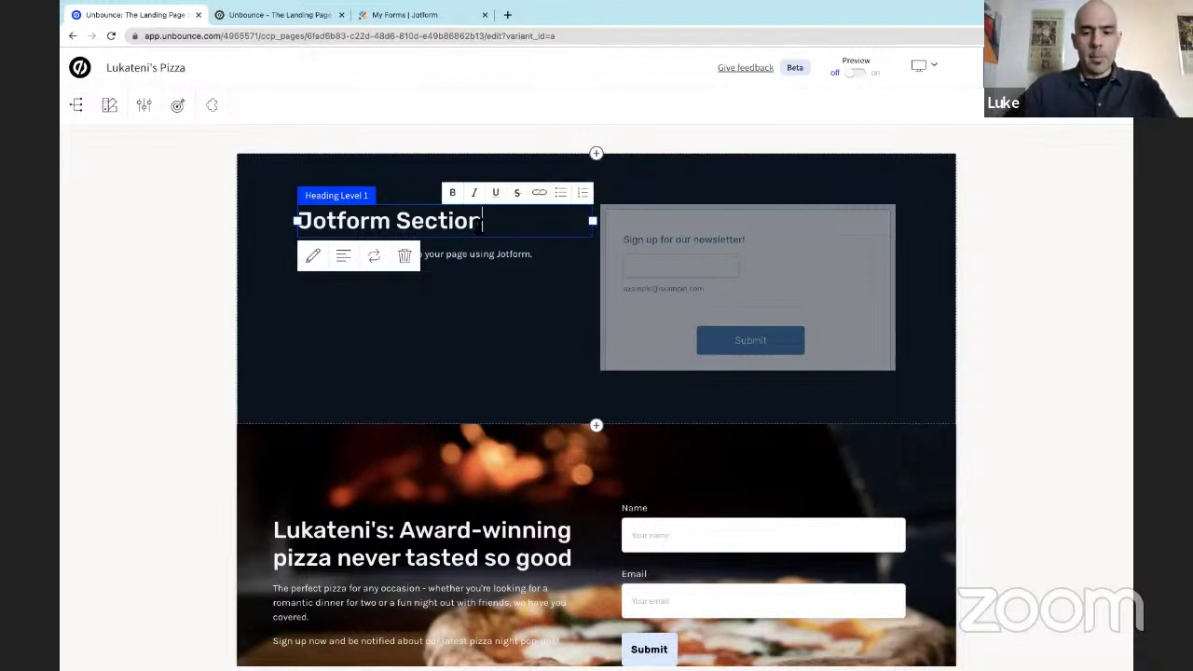
key("BackSpace")
key("BackSpace")
key("BackSpace")
key("BackSpace")
key("BackSpace")
key("BackSpace")
key("BackSpace")
key("BackSpace")
key("BackSpace")
key("BackSpace")
key("BackSpace")
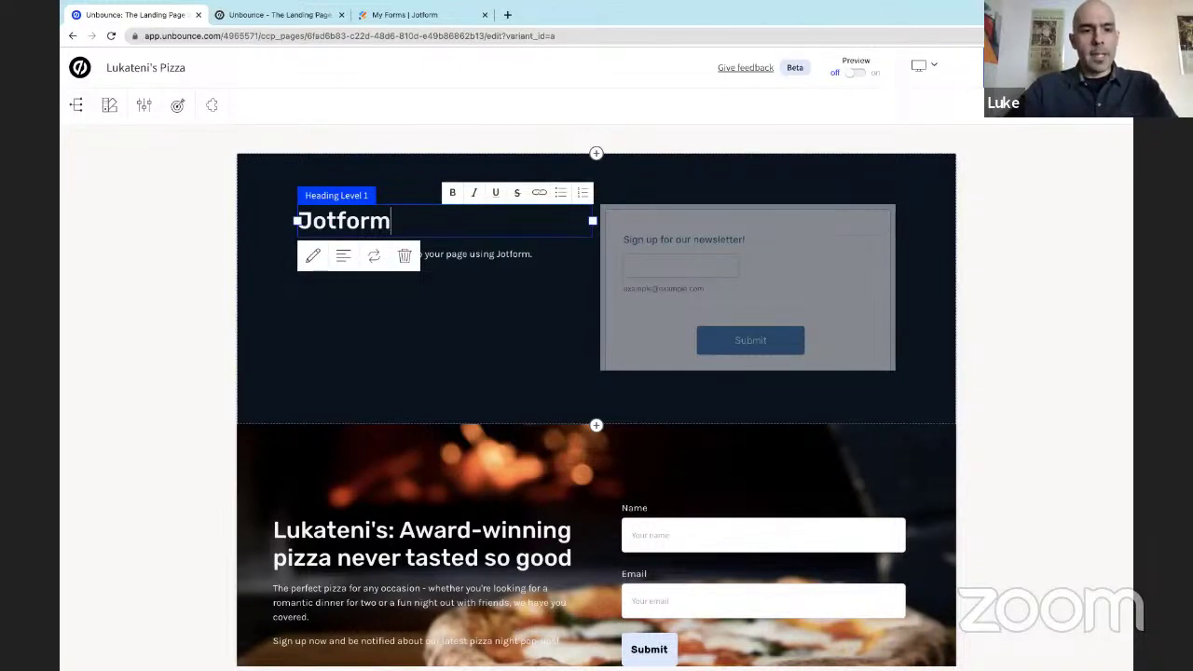
key("BackSpace")
key("BackSpace")
key("BackSpace")
key("BackSpace")
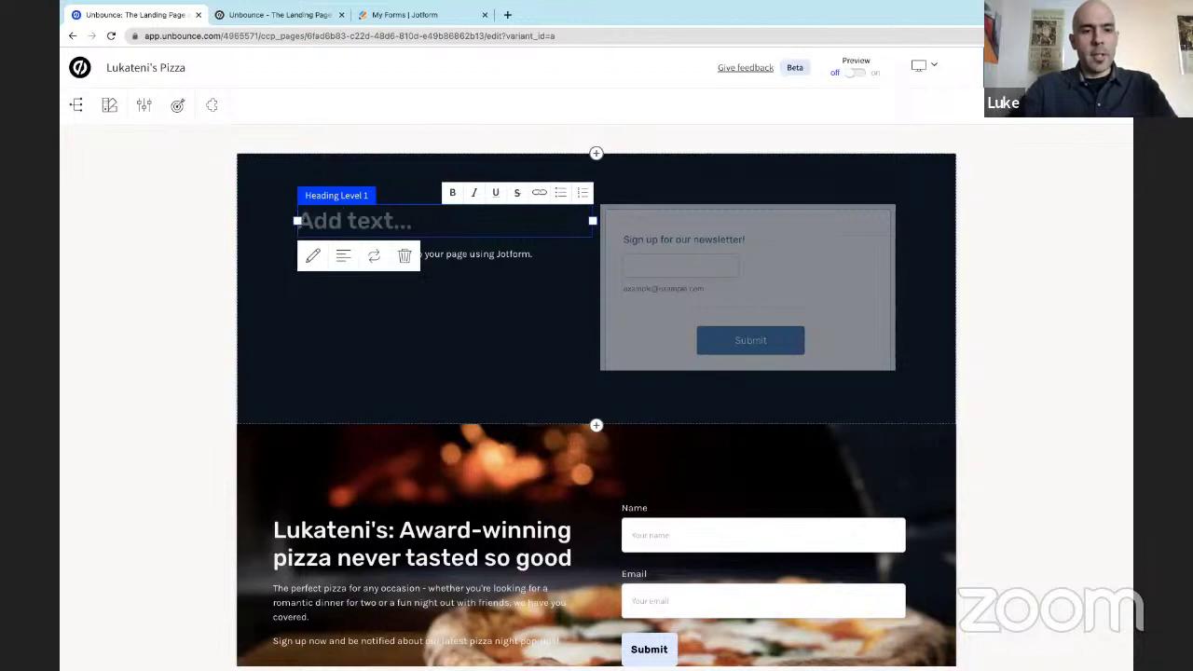
type("Pizza N")
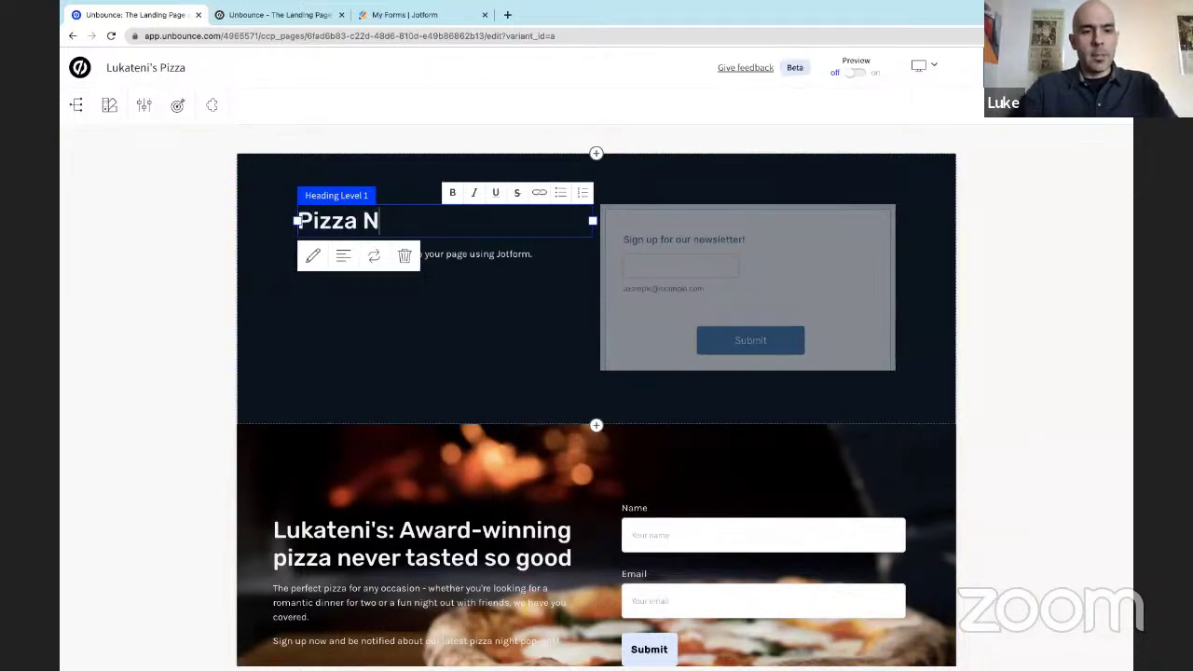
type("ews")
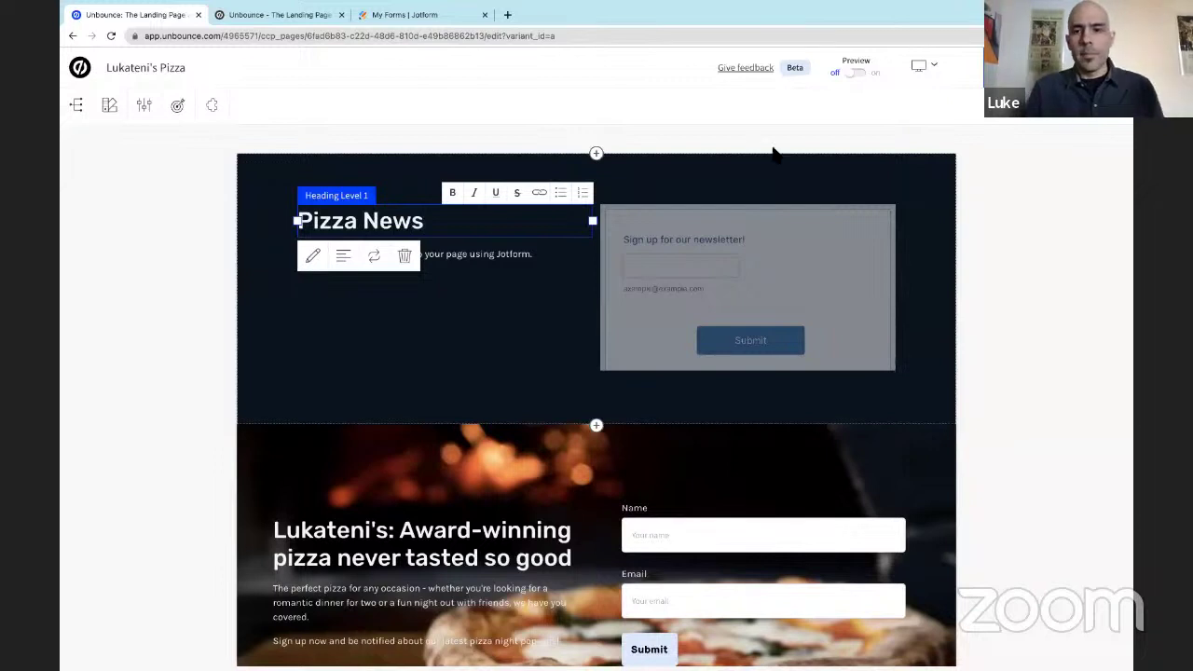
left_click(864, 74)
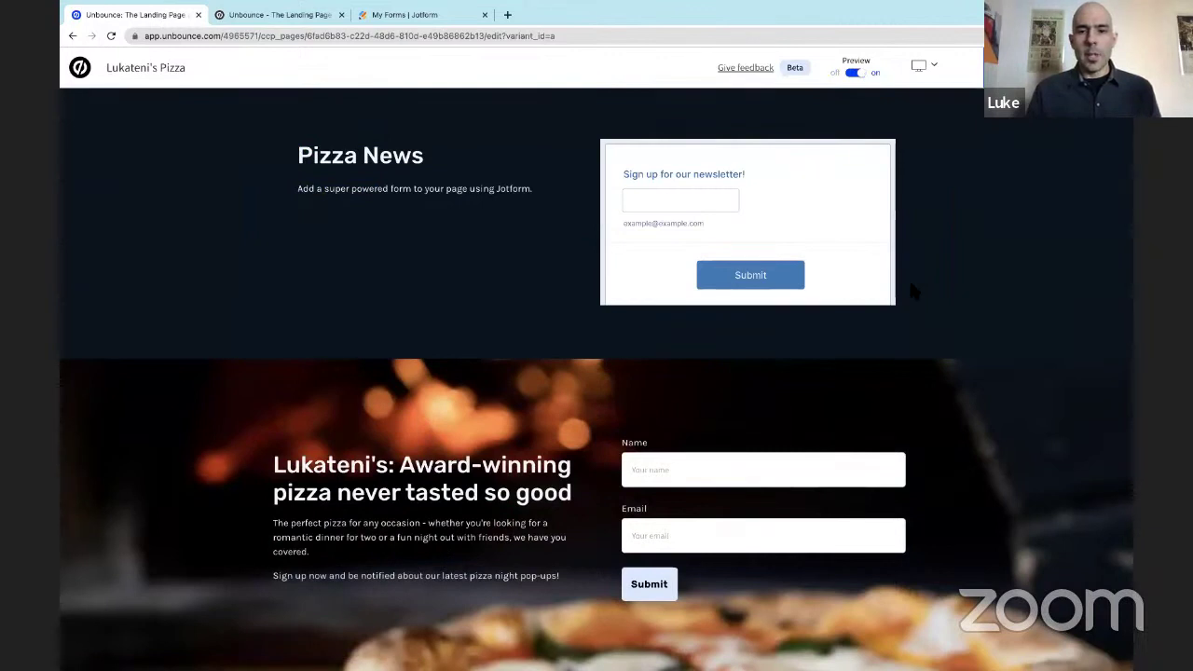
Step: Back in the editor, replace the hero's original sign-up form with a Jotform element
left_click(854, 83)
scroll(813, 335, "down", 2)
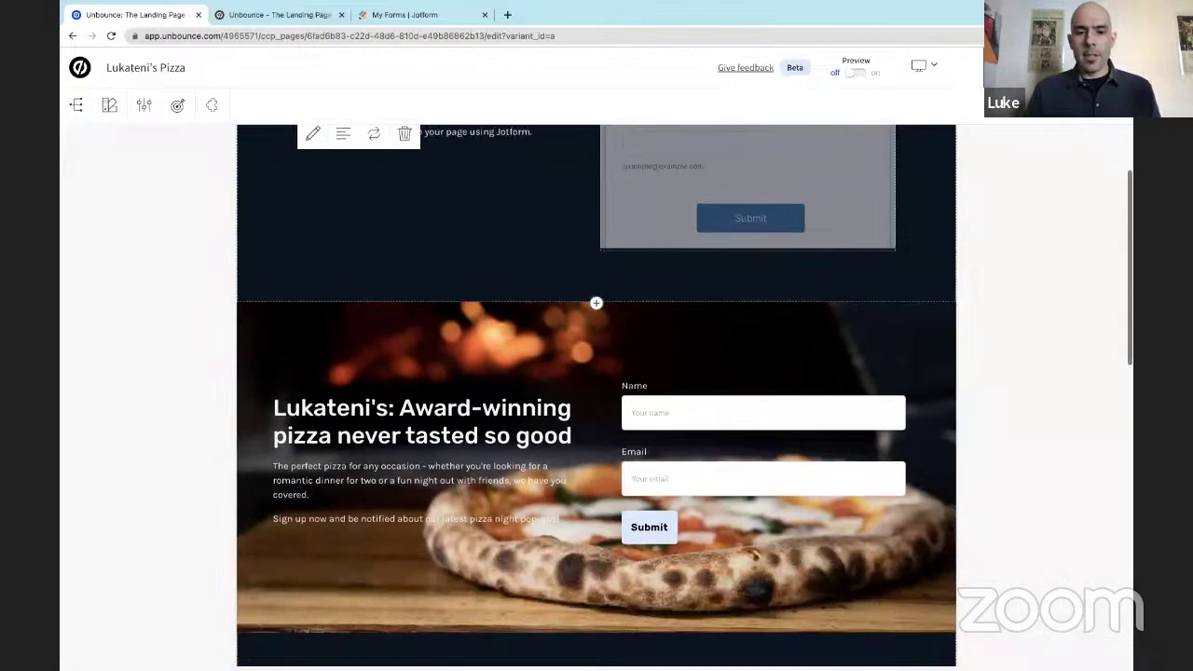
scroll(813, 334, "down", 2)
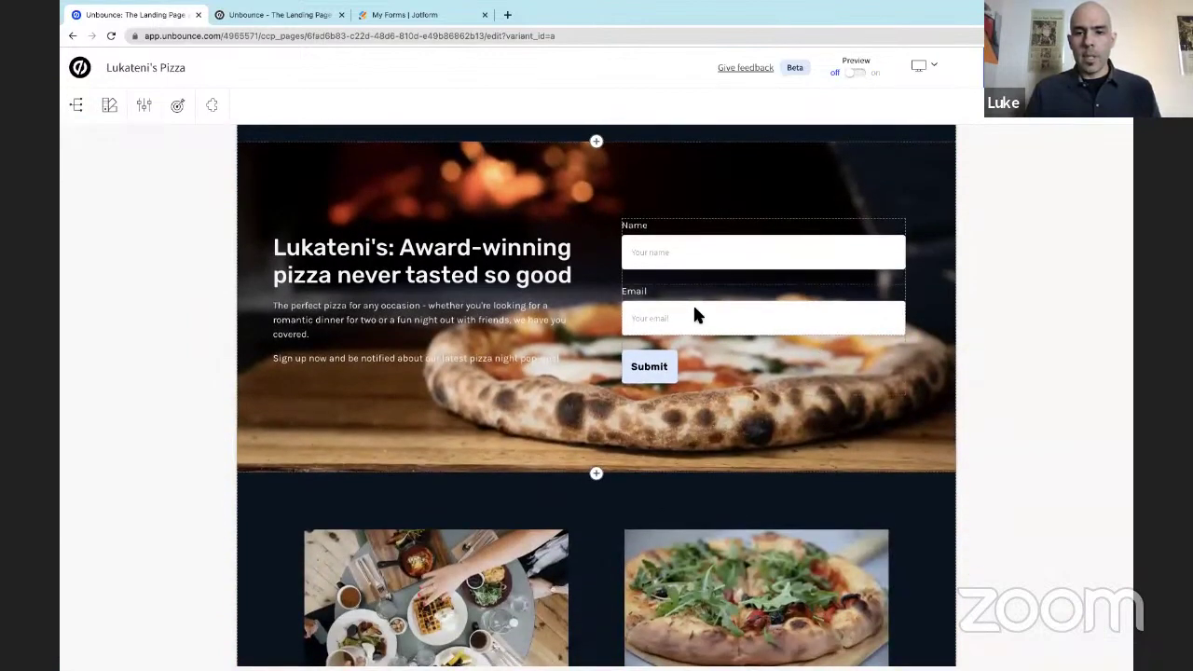
left_click(755, 351)
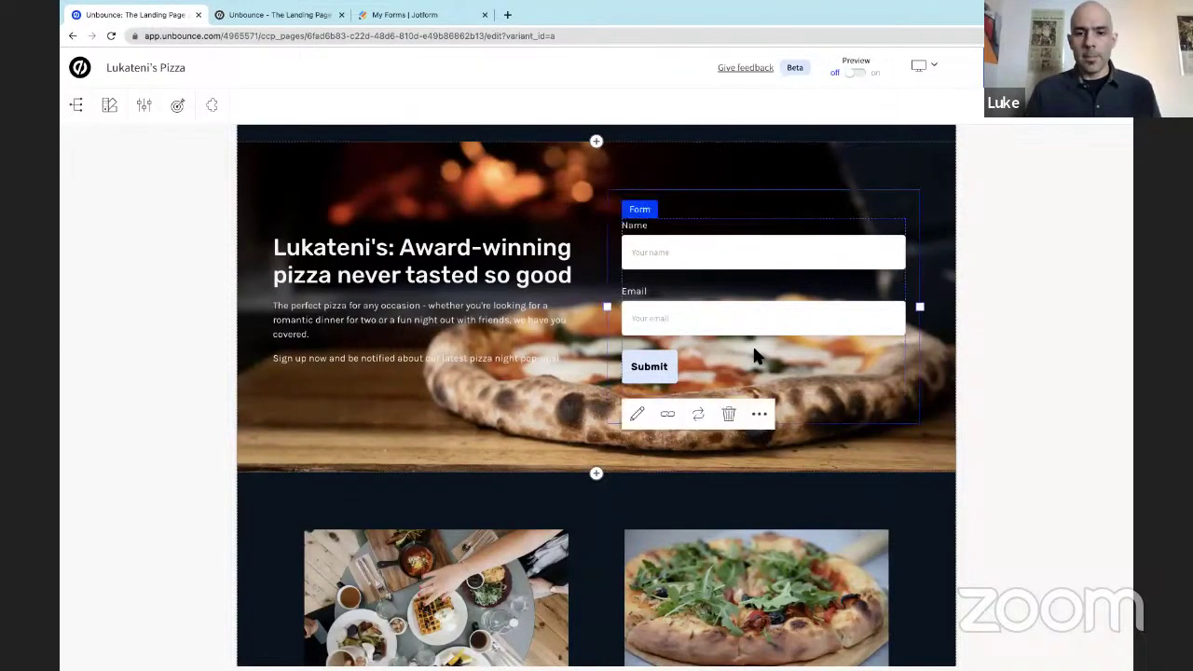
left_click(699, 419)
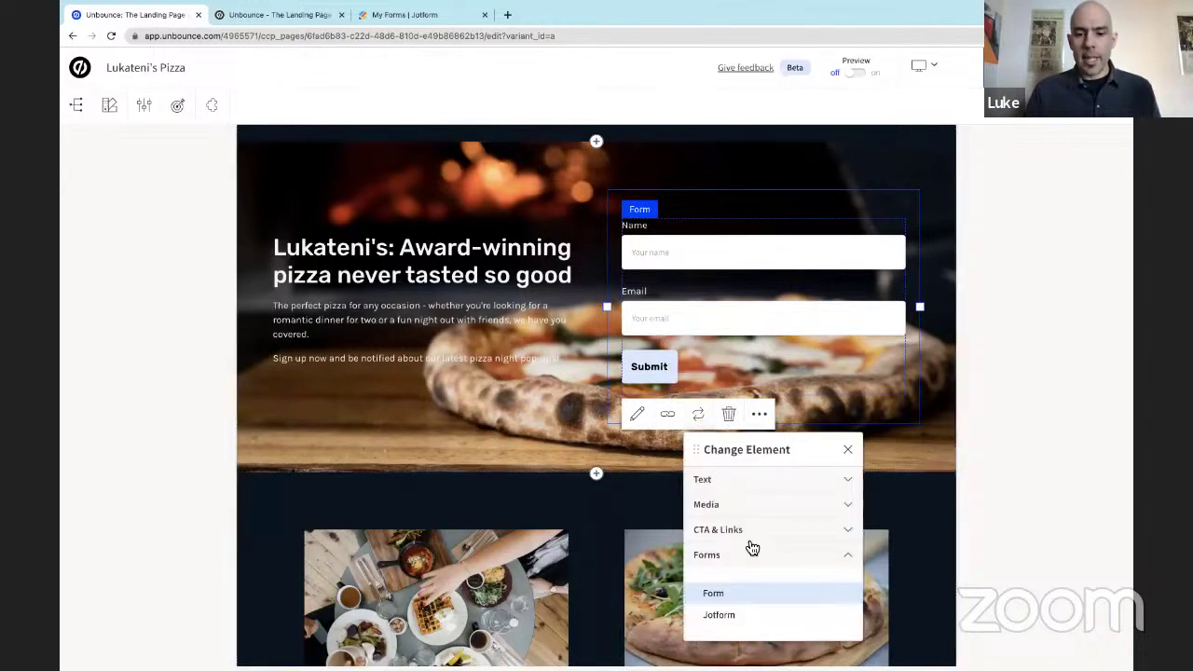
left_click(746, 623)
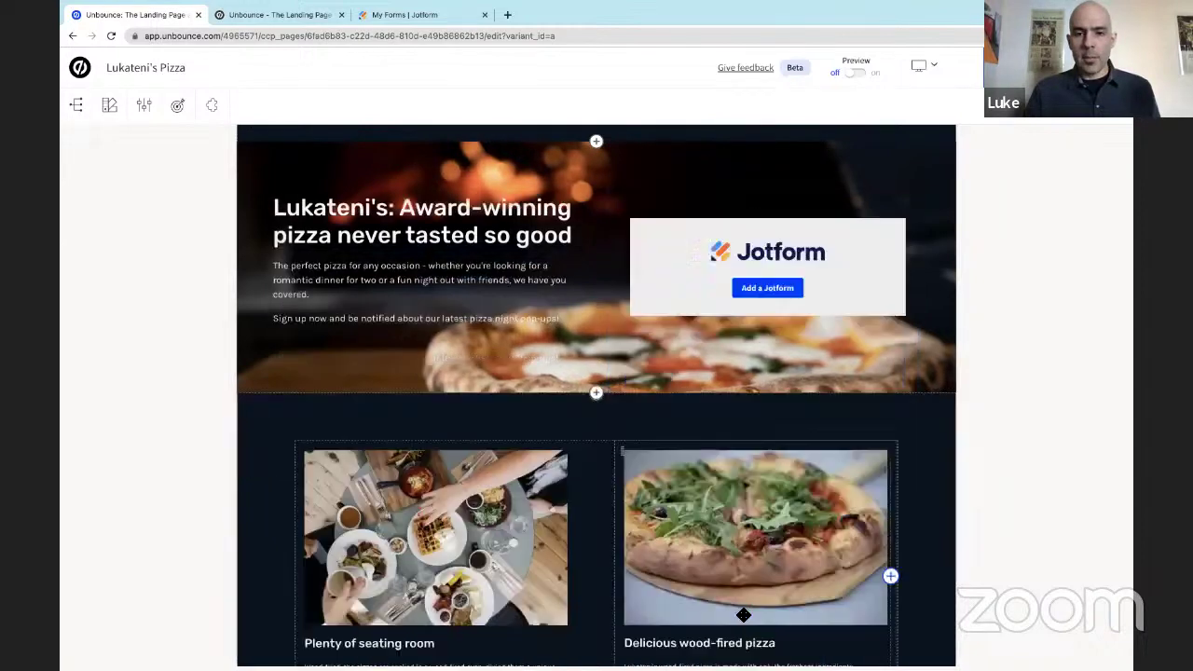
left_click(790, 312)
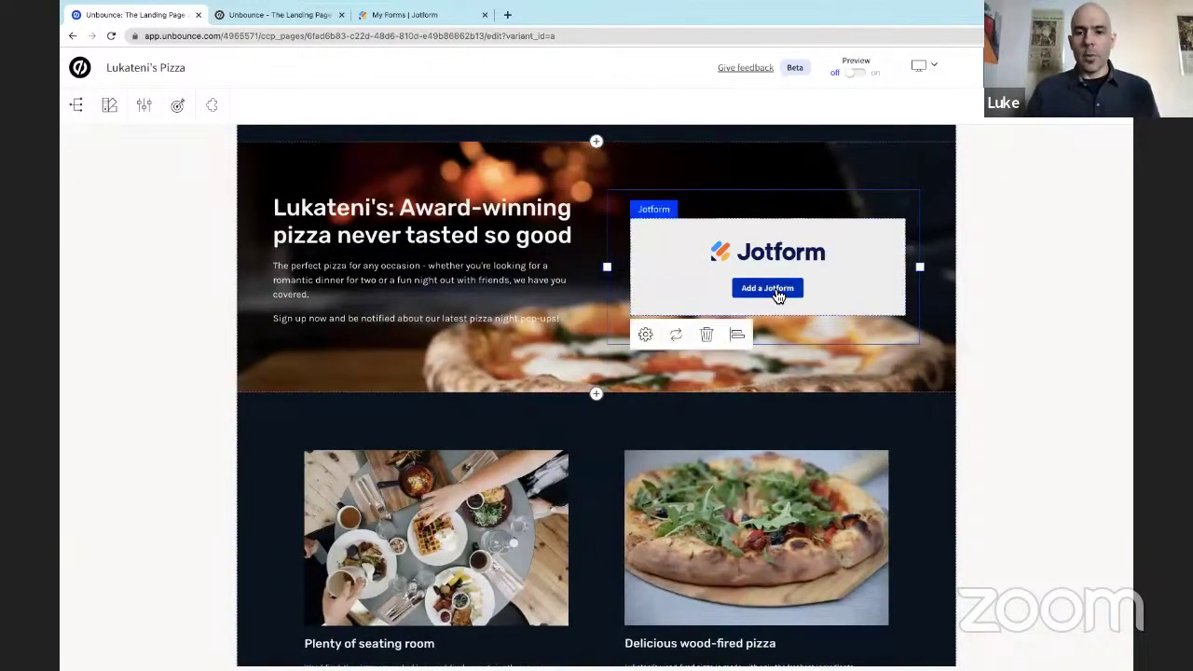
left_click(777, 291)
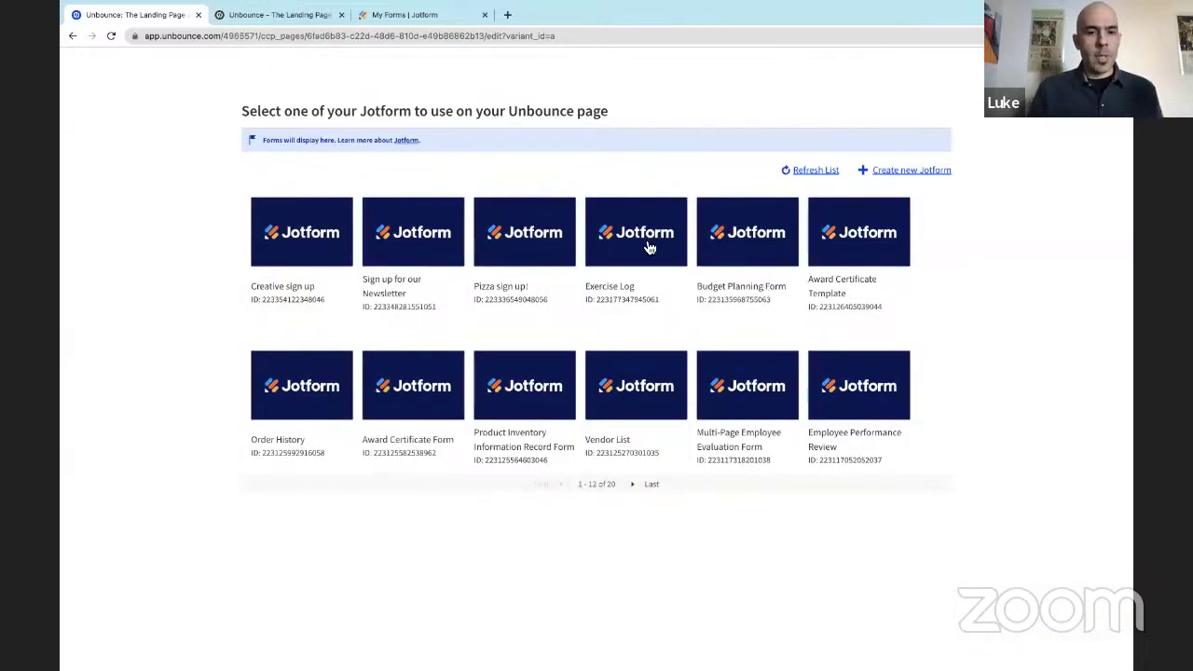
Step: Embed the 'Pizza sign up!' form in the hero and set its Form Height to 285 px
left_click(538, 245)
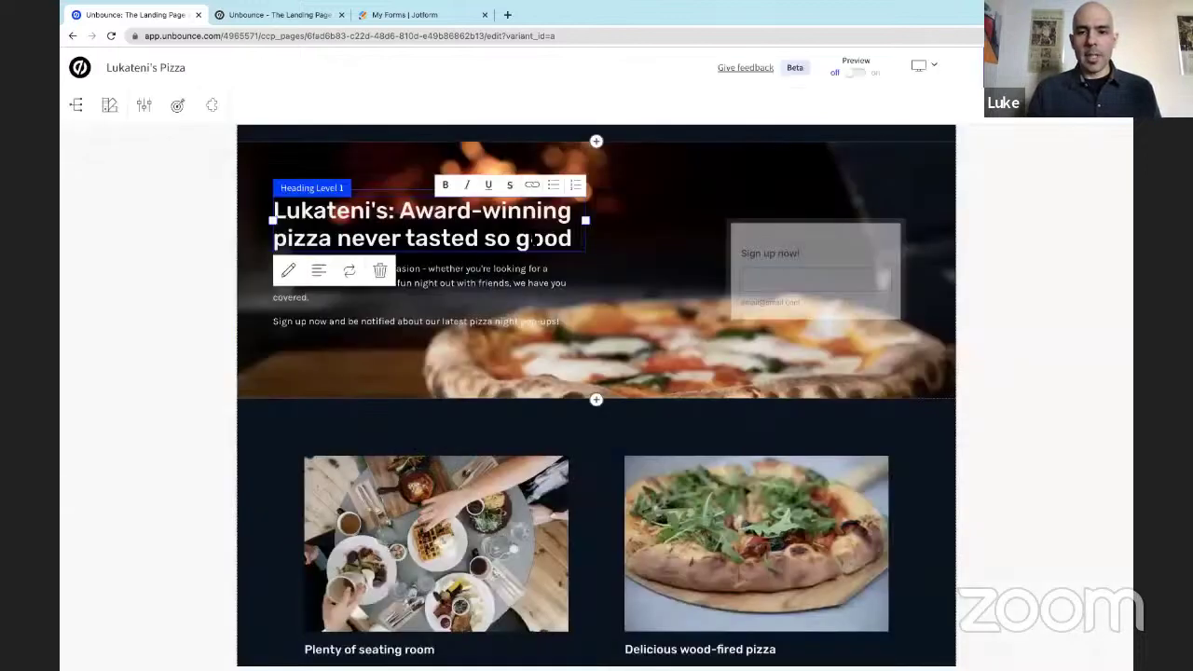
left_click(791, 238)
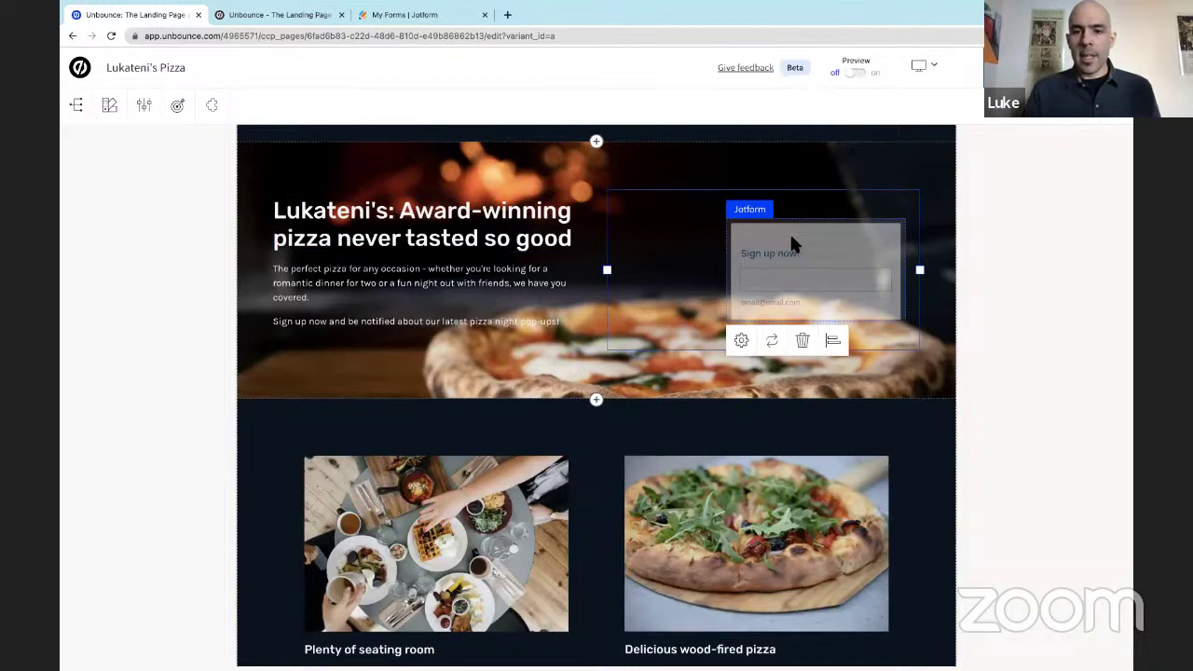
left_click(742, 342)
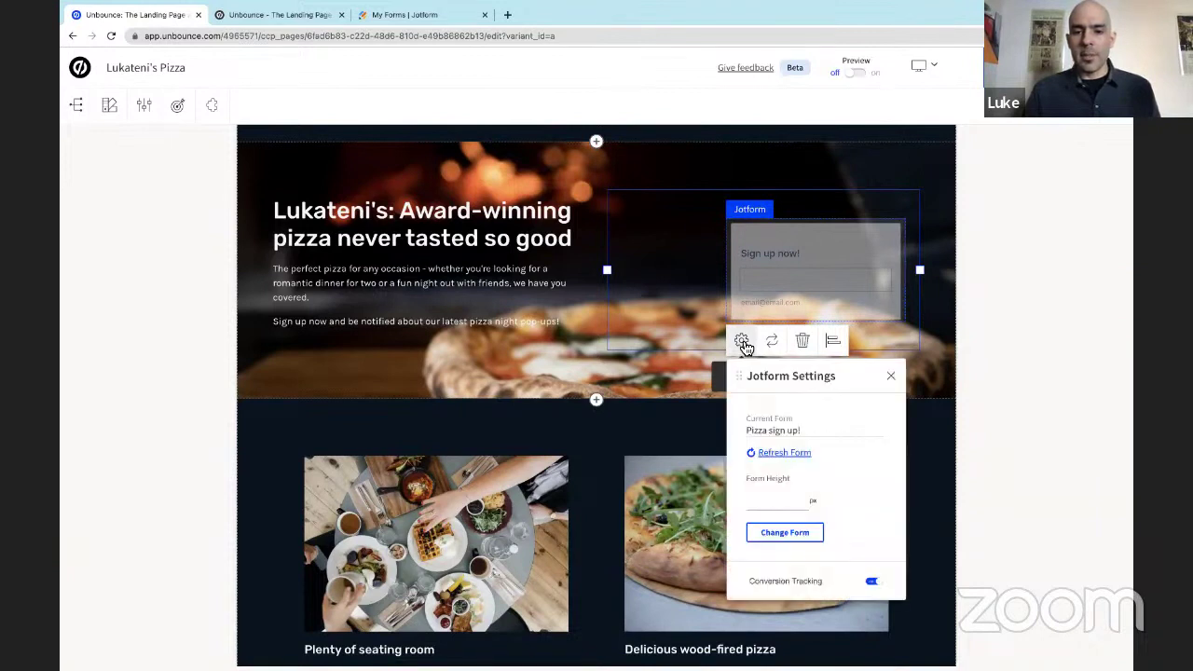
left_click(785, 504)
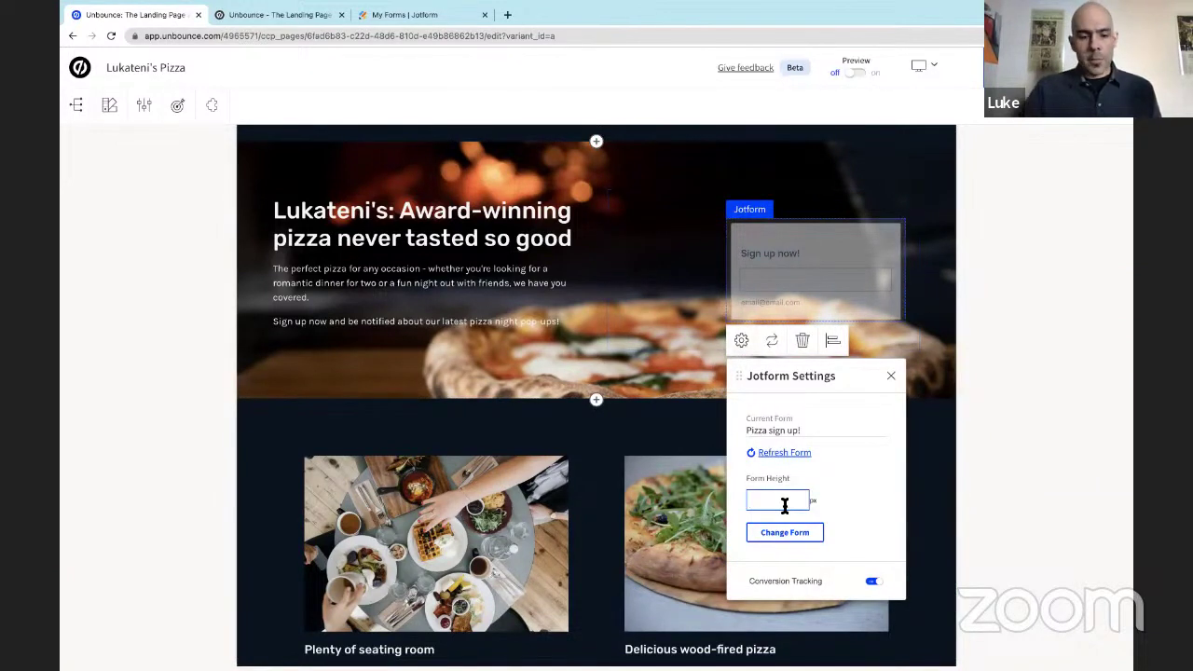
type("2")
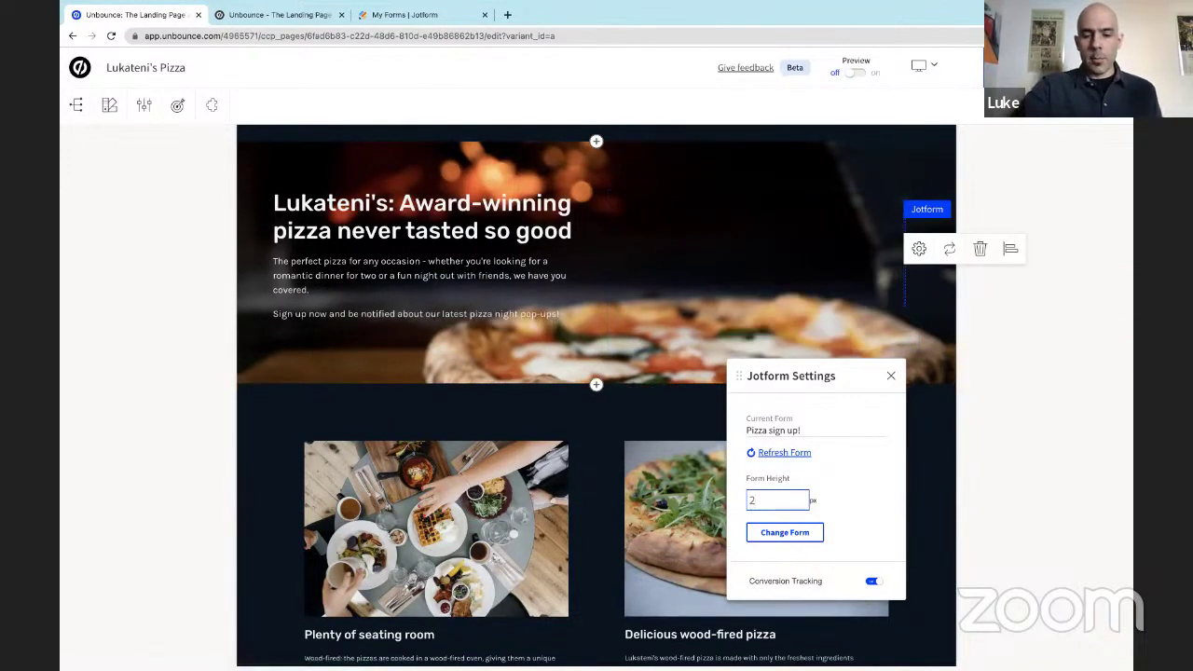
type("85")
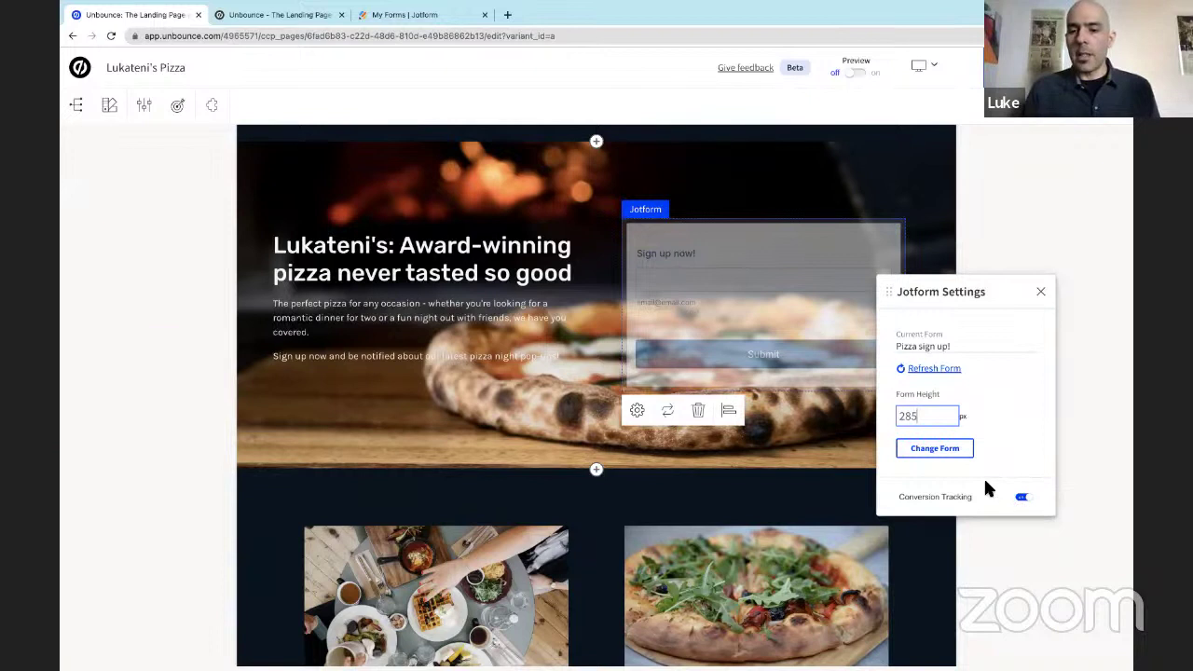
left_click(1041, 292)
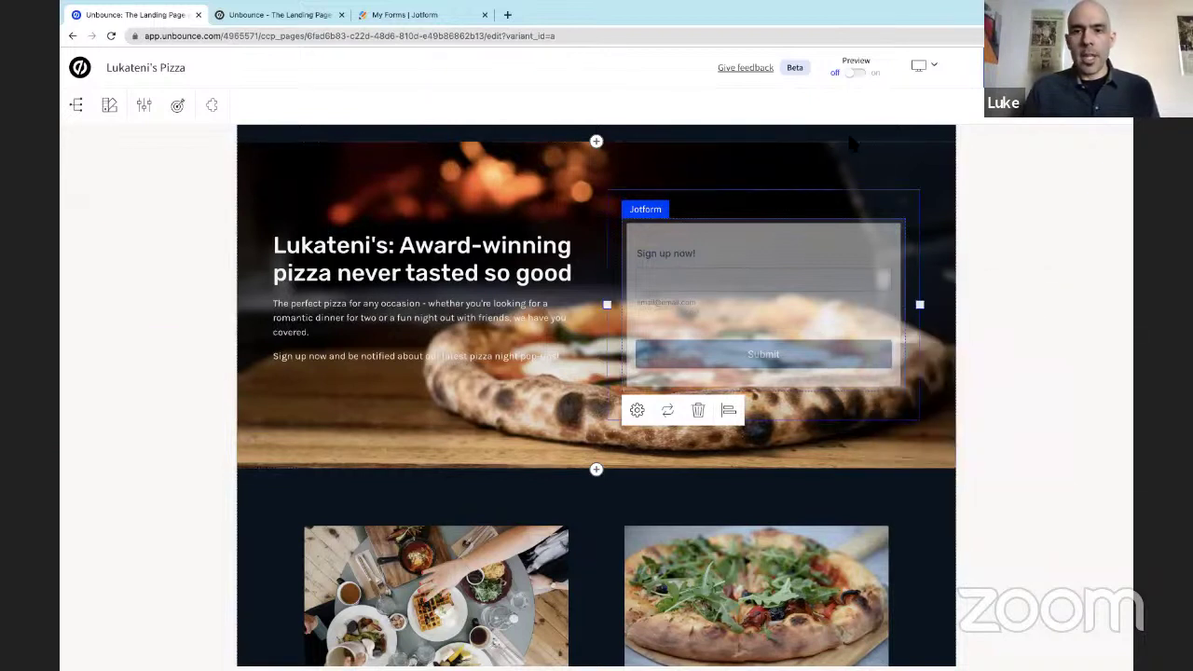
Step: Preview the page and scroll through to check the Pizza News and hero sign-up forms
left_click(863, 74)
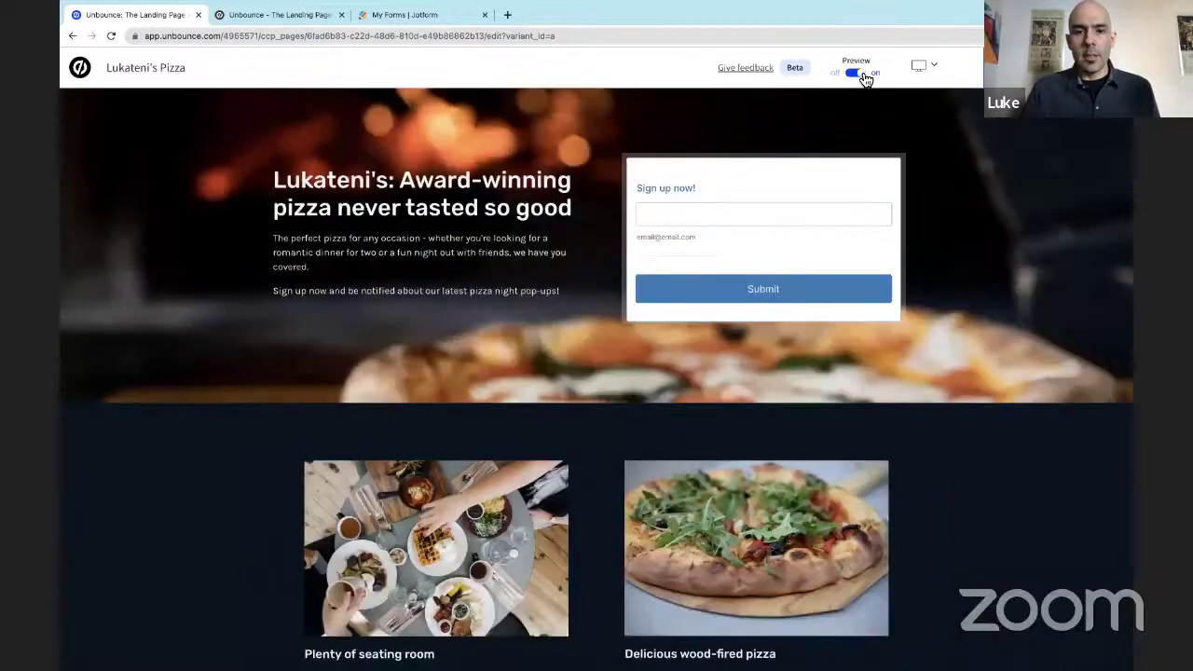
left_click(876, 206)
scroll(876, 207, "up", 2)
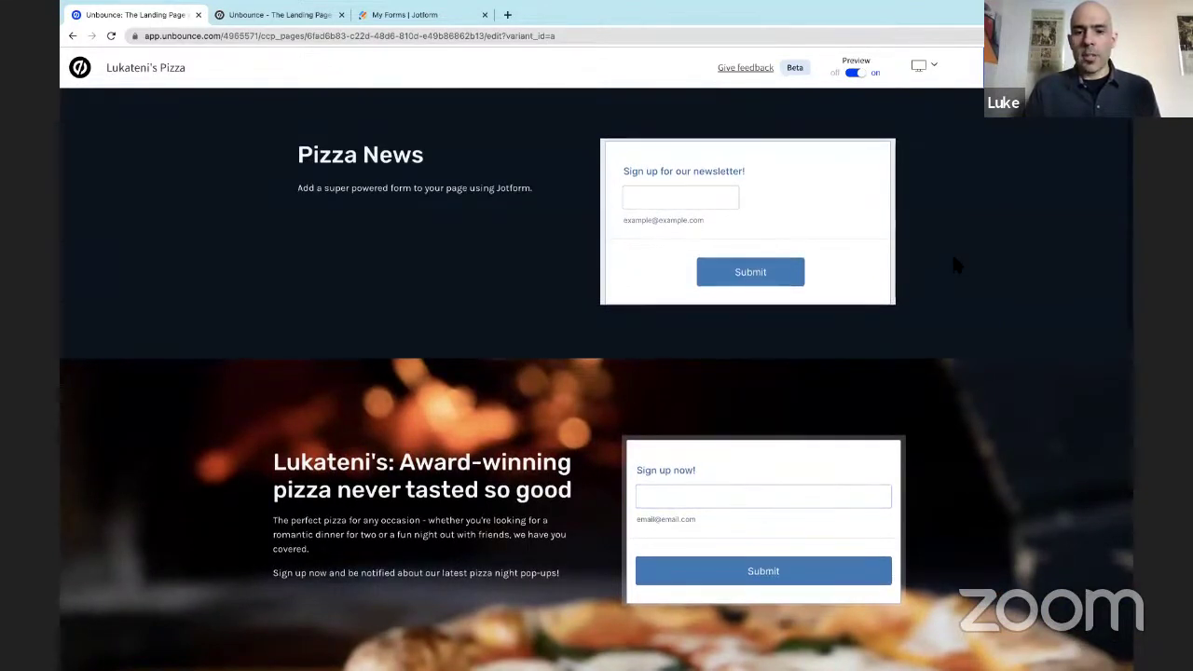
scroll(951, 252, "down", 1)
scroll(953, 264, "down", 3)
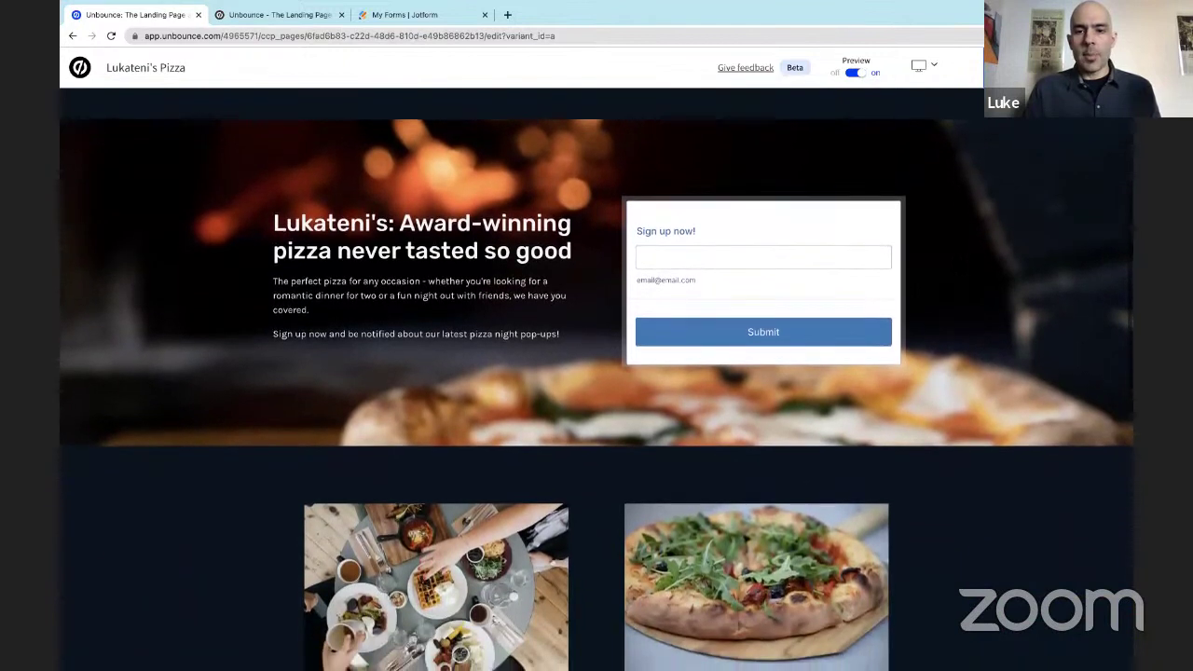
scroll(597, 391, "down", 1)
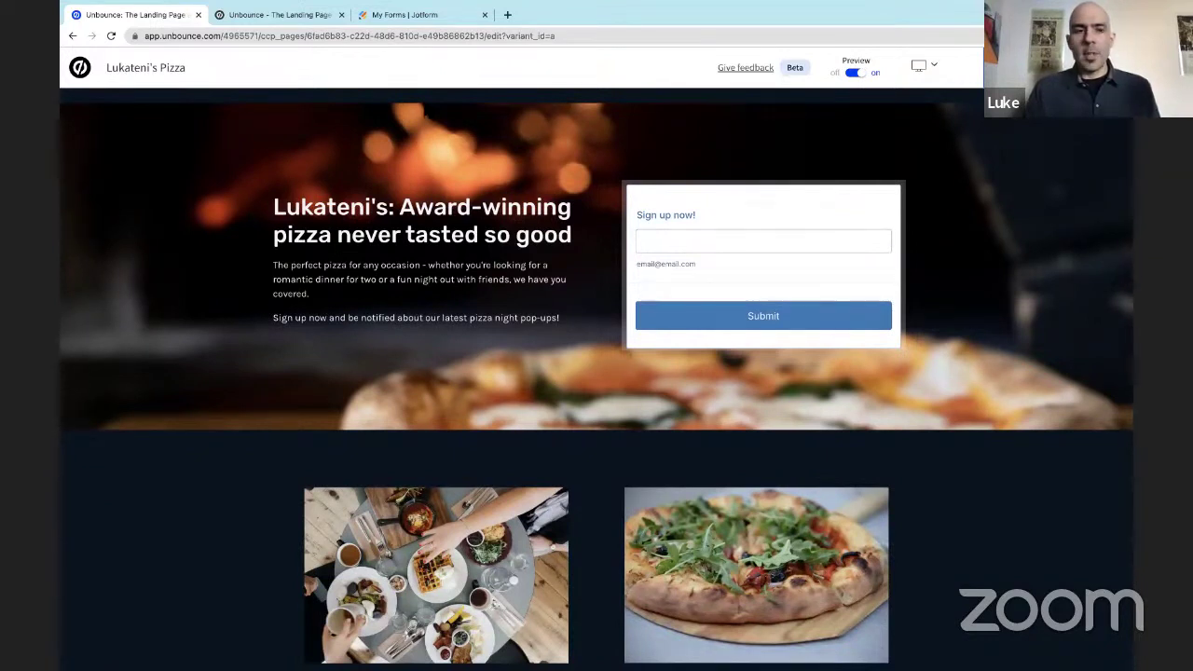
Step: In the second tab, log in with Smart Builder & Classic Builder and start a new Smart Builder page
left_click(290, 19)
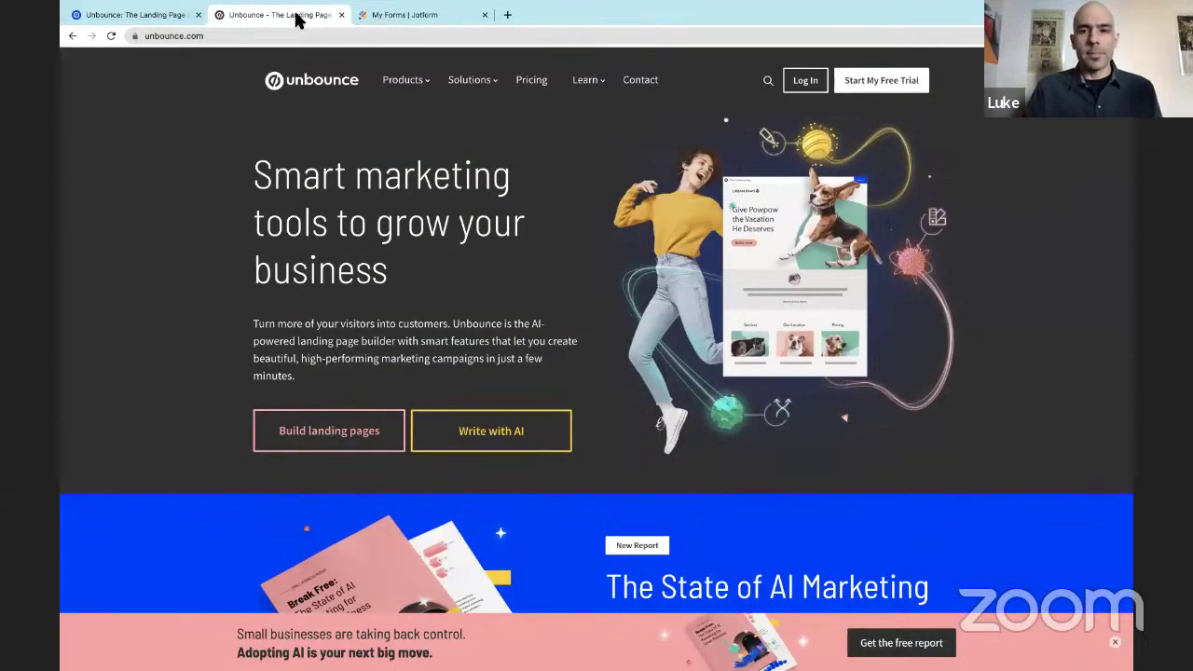
left_click(803, 82)
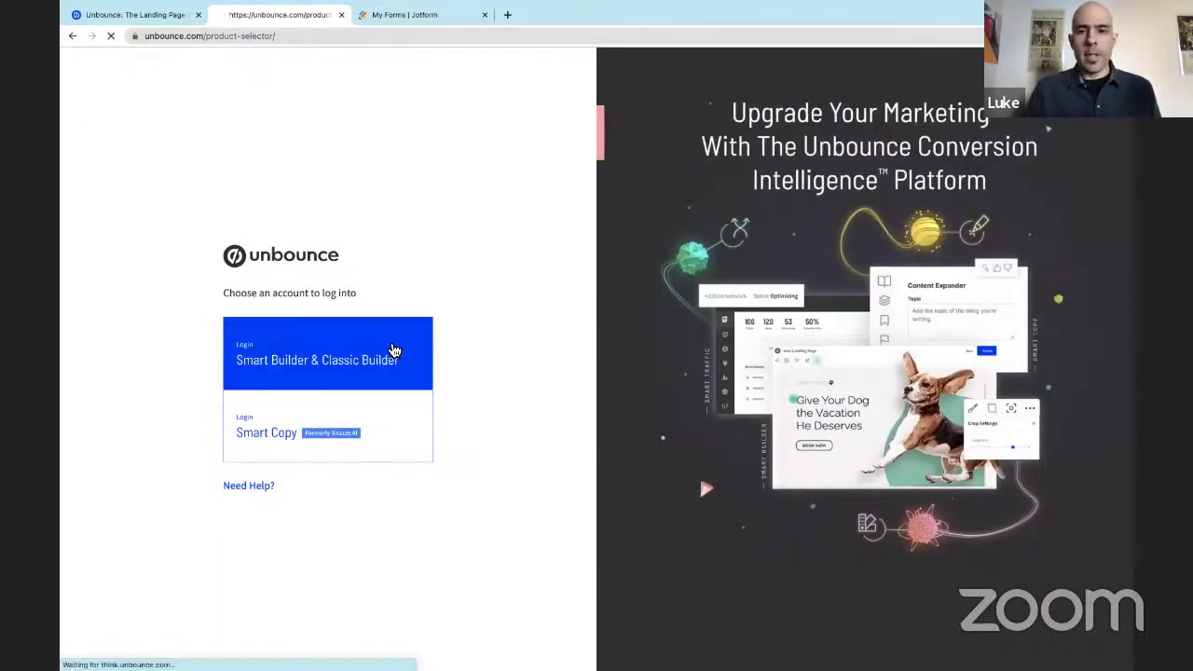
left_click(394, 351)
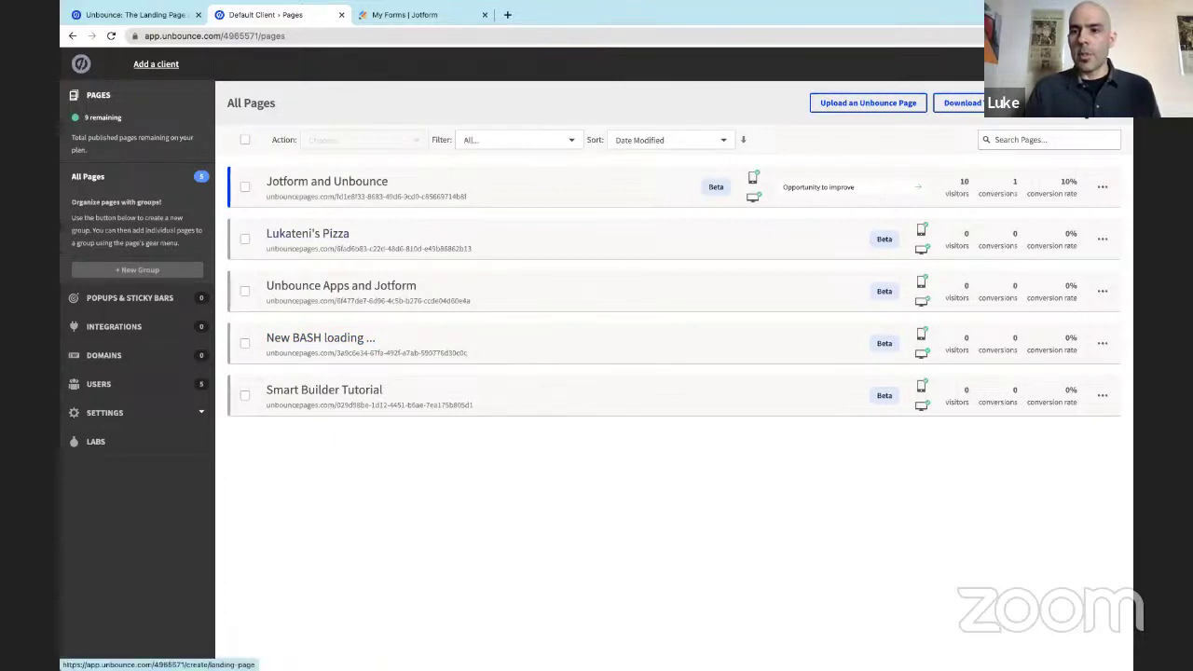
left_click(1092, 117)
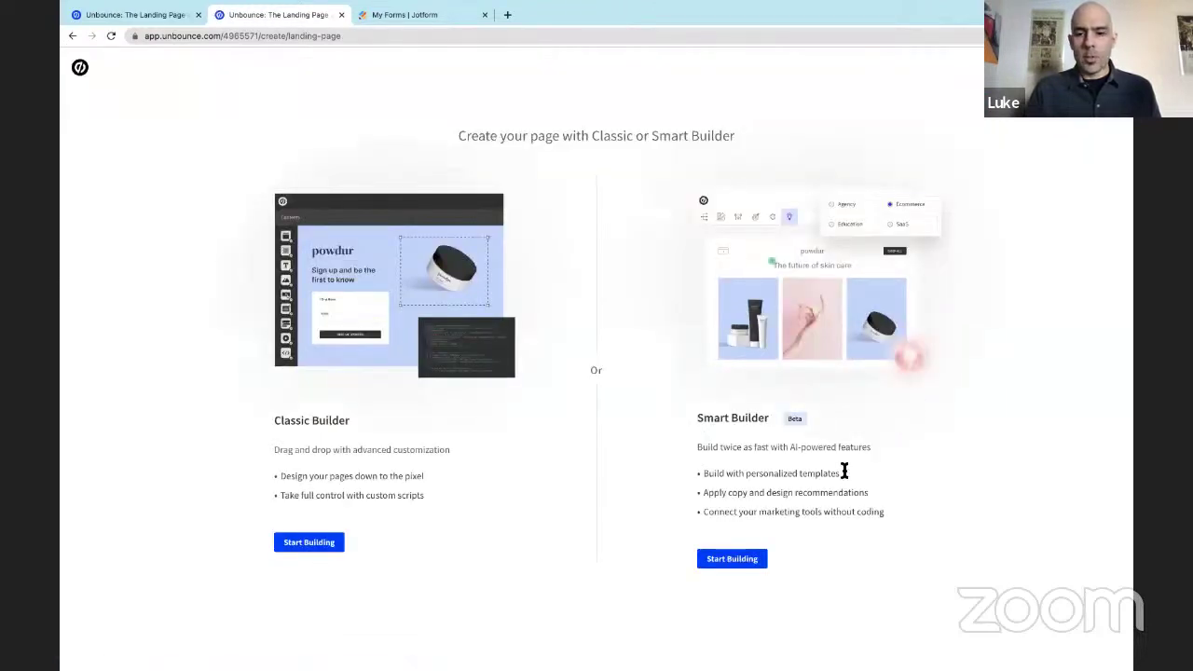
left_click(732, 560)
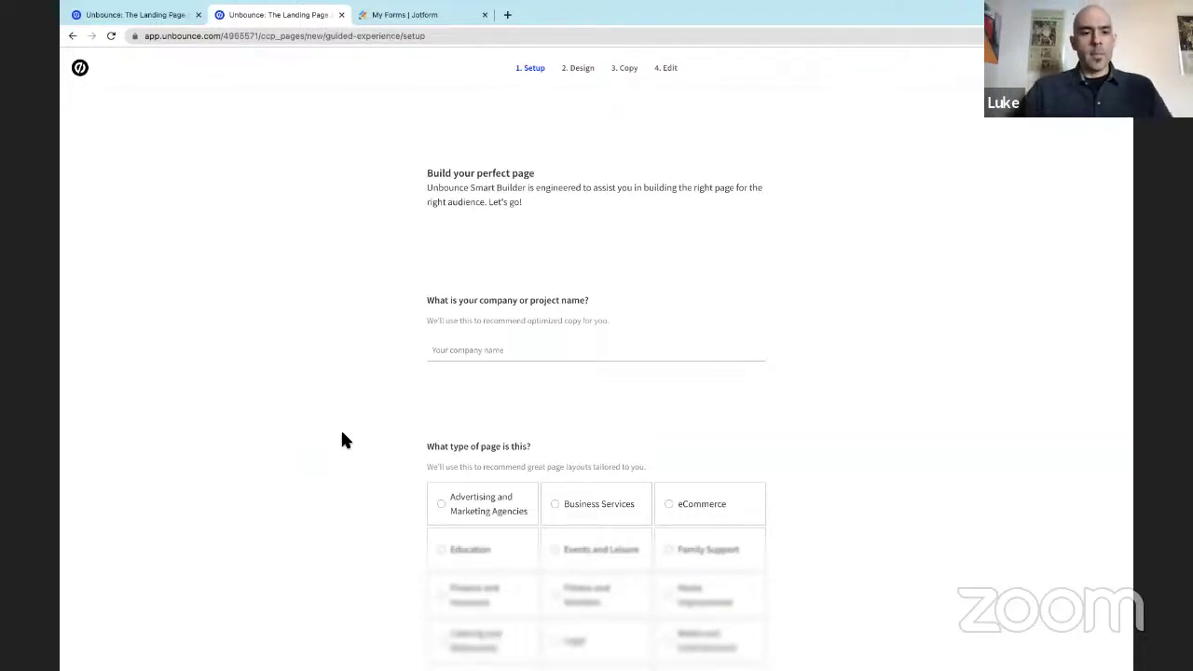
Step: Enter 'Creative Consulting' as the company name and choose Business Services as the page type
left_click(492, 350)
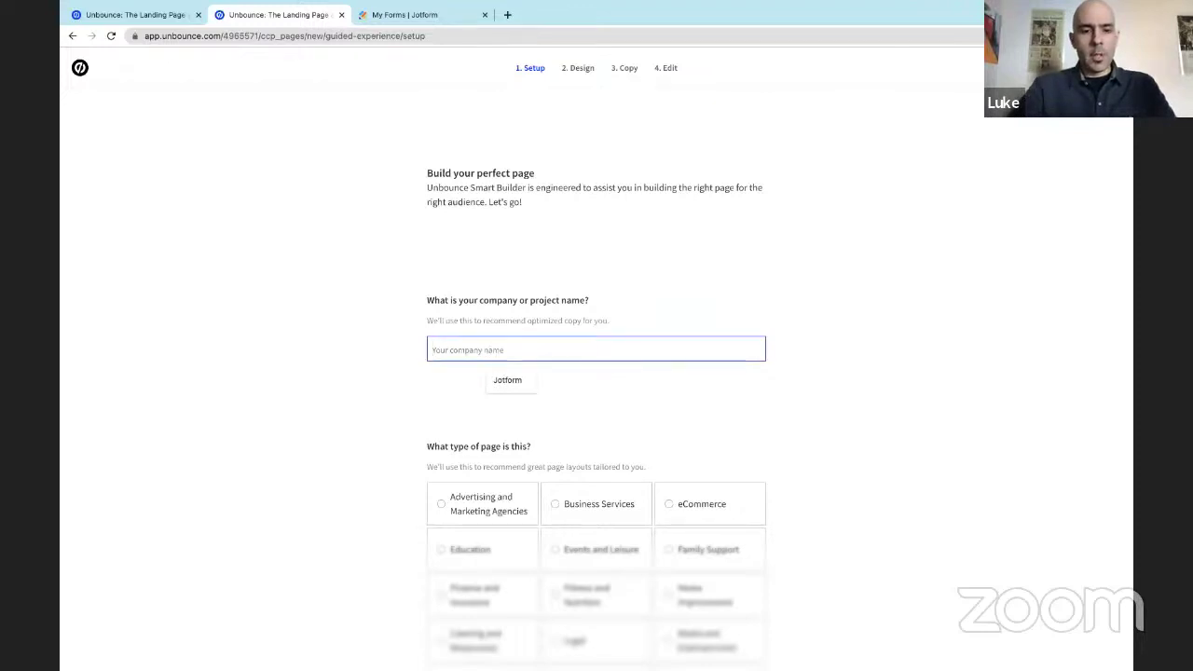
type("Creative Consulting")
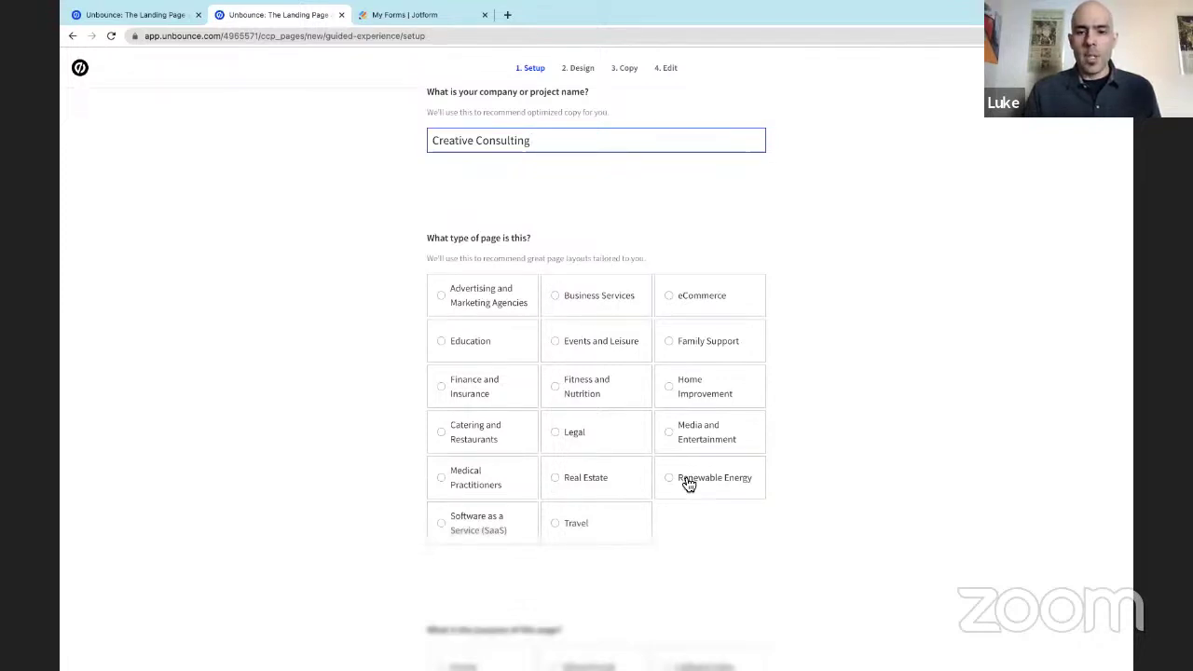
left_click(601, 300)
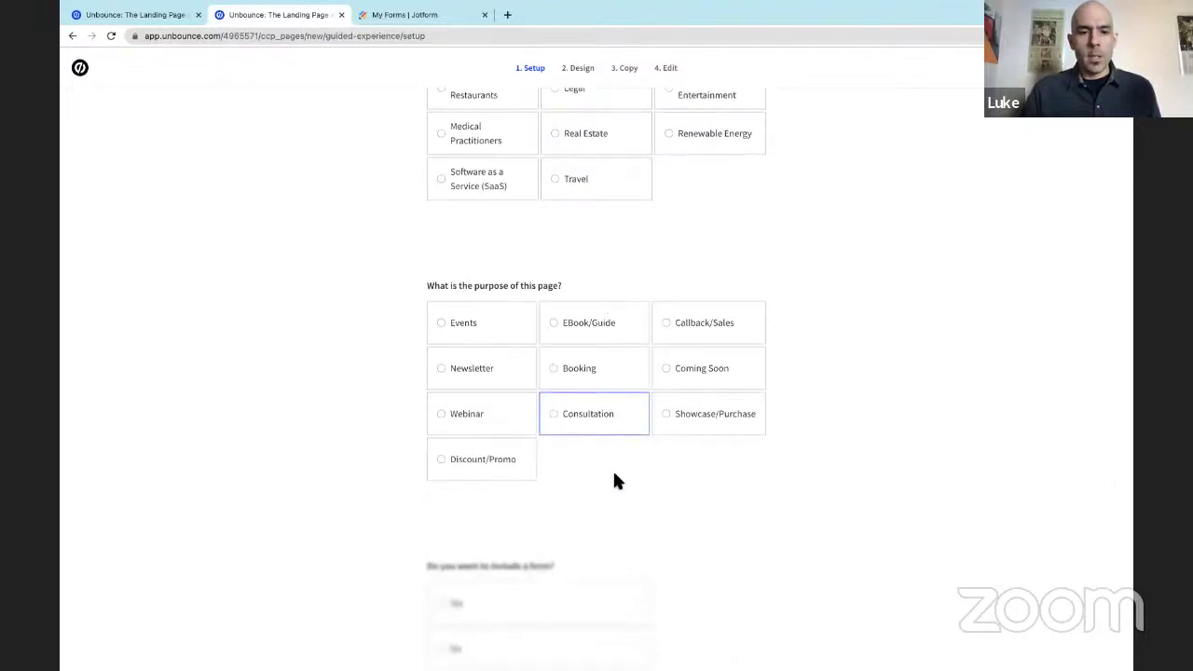
scroll(612, 467, "down", 1)
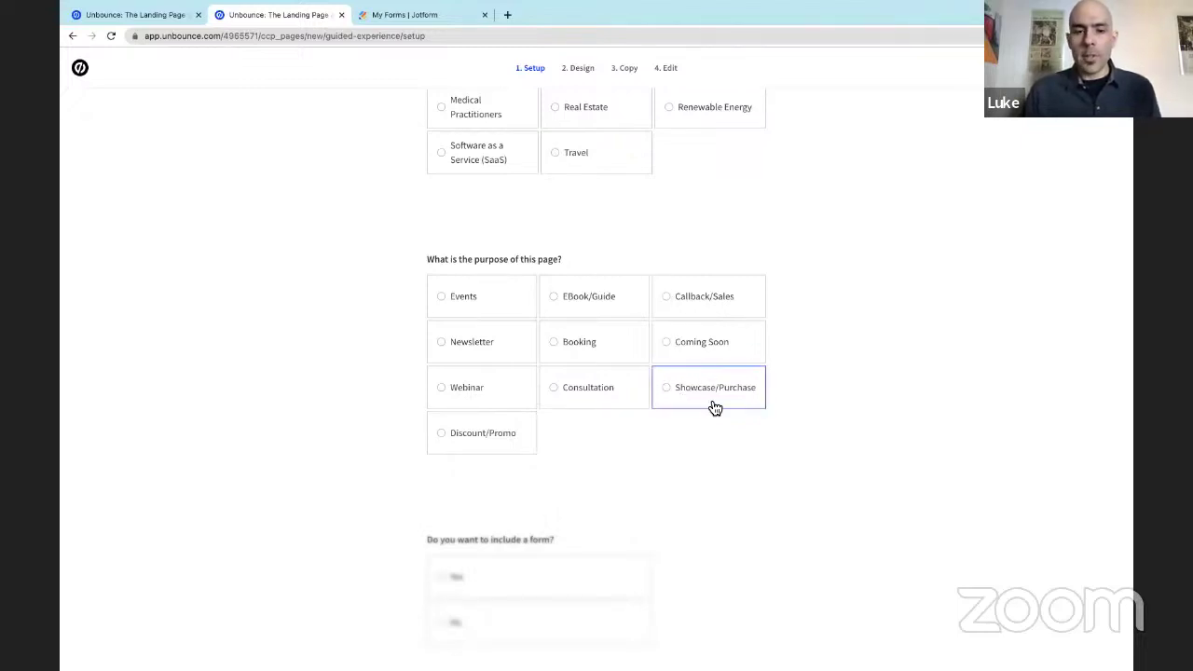
Step: Choose Showcase/Purchase as the page purpose, keep the form, and name the page 'Creative leads'
left_click(694, 387)
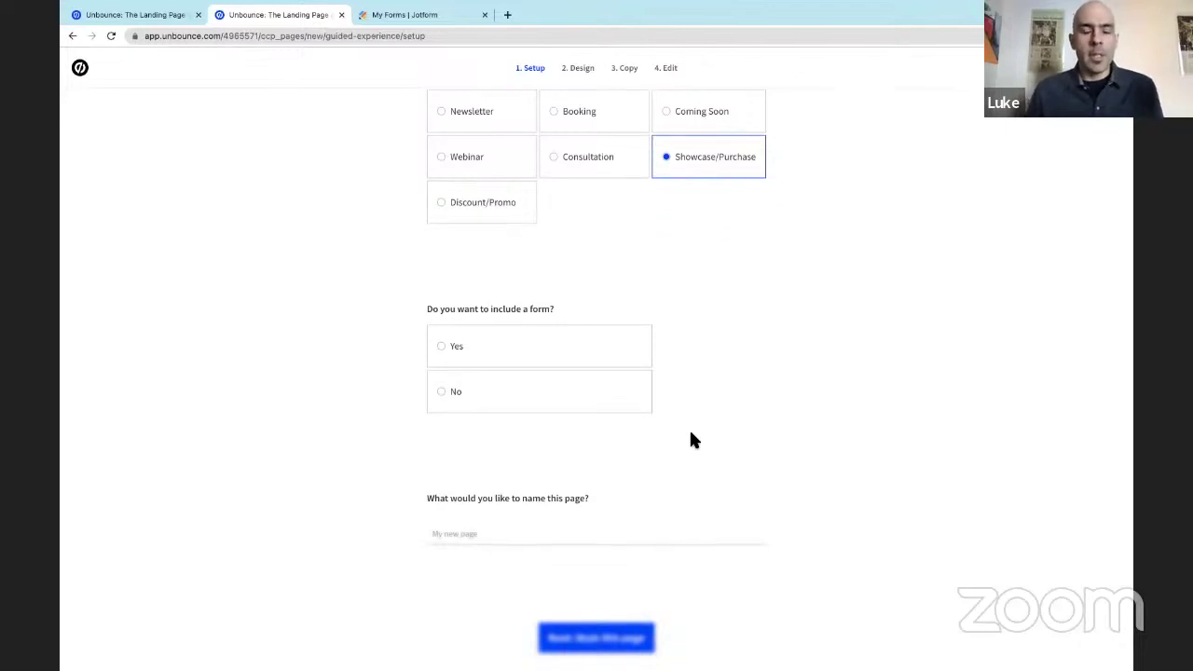
left_click(593, 358)
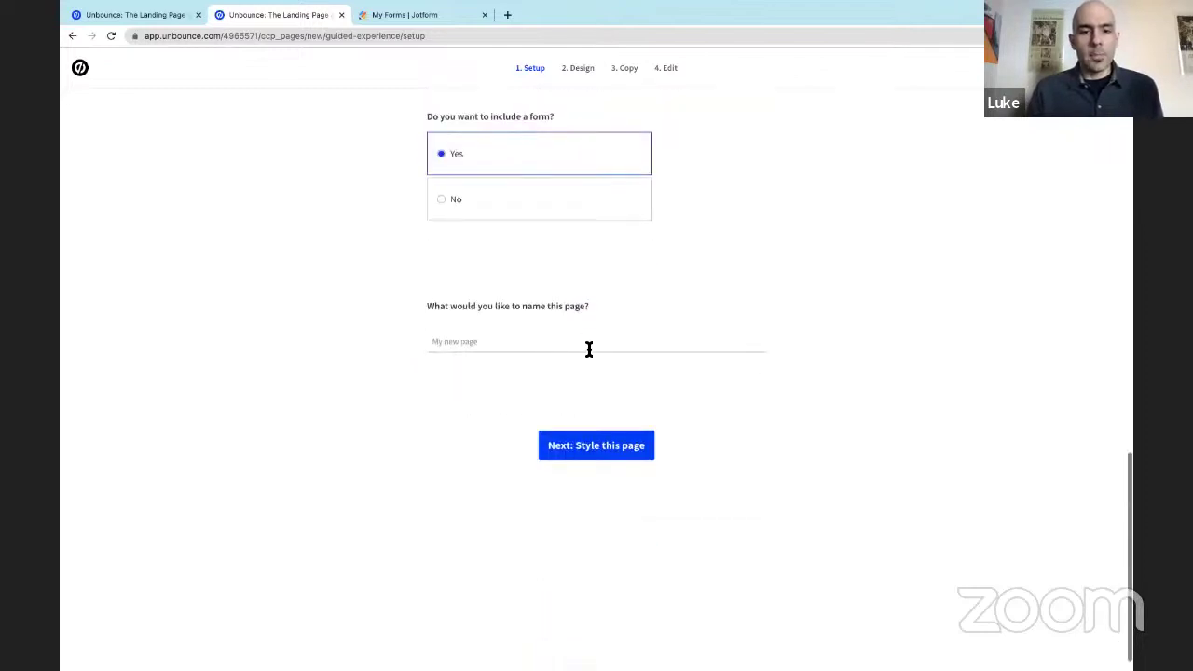
left_click(589, 348)
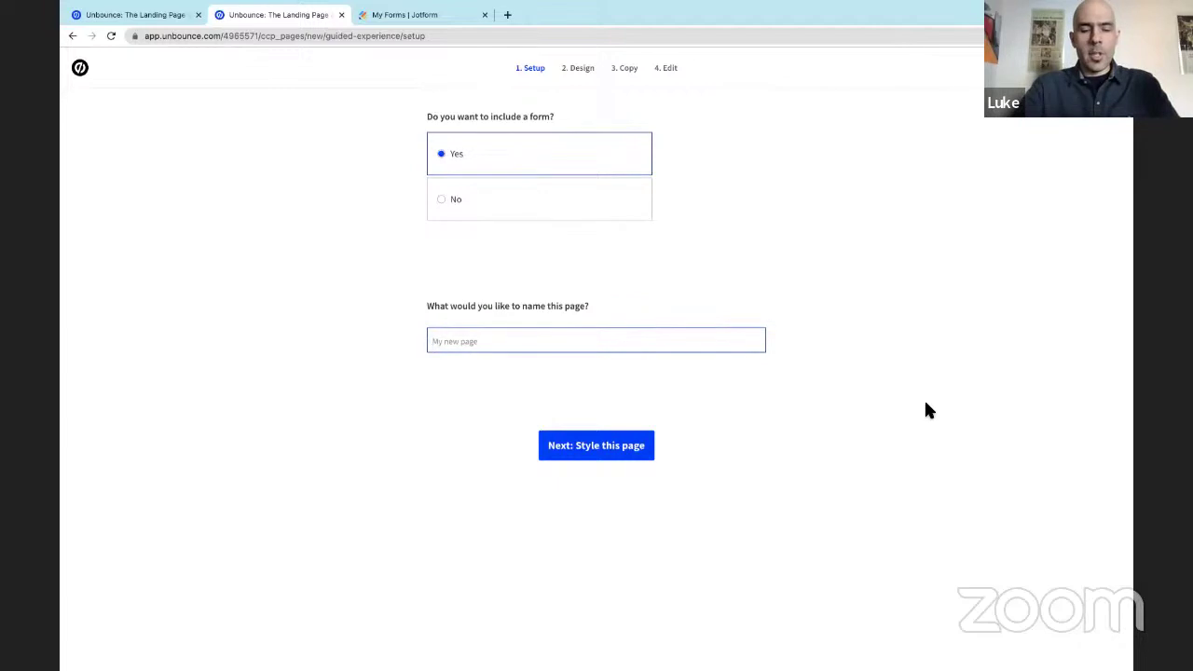
type("Creat")
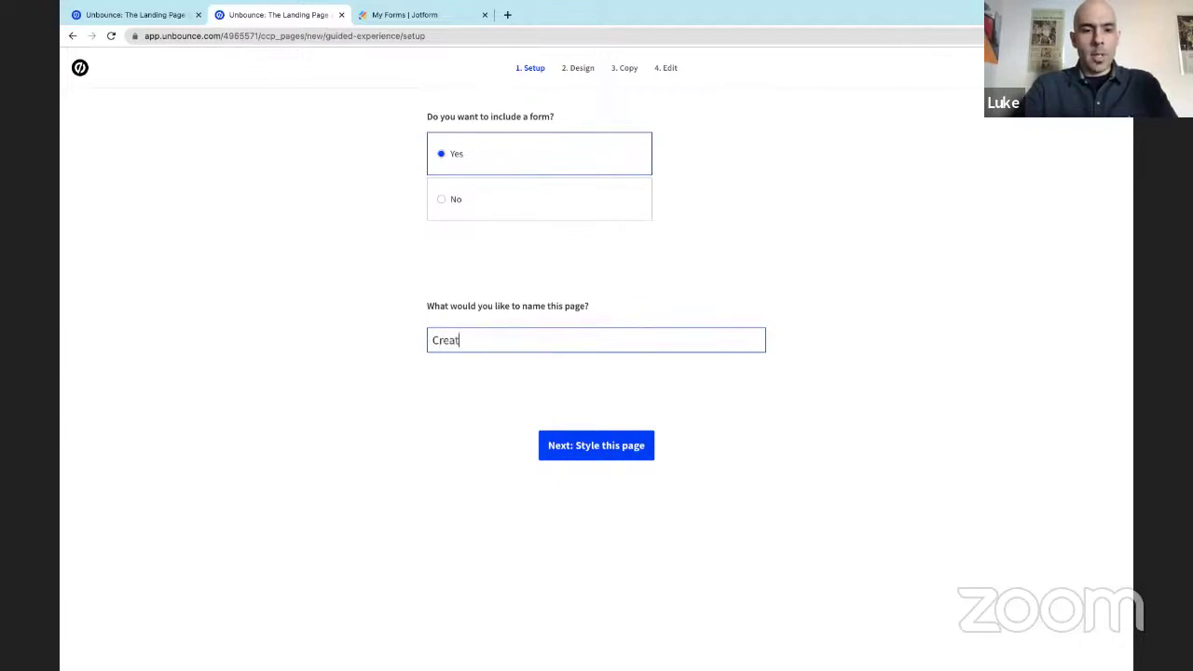
type("ive leads")
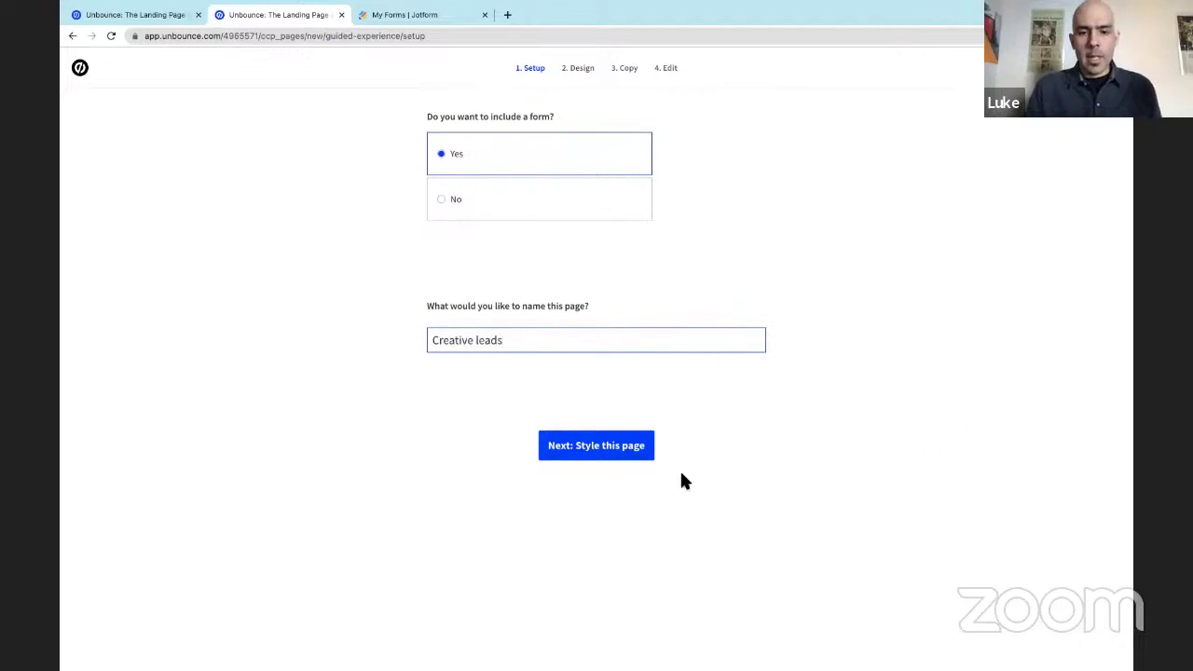
left_click(622, 452)
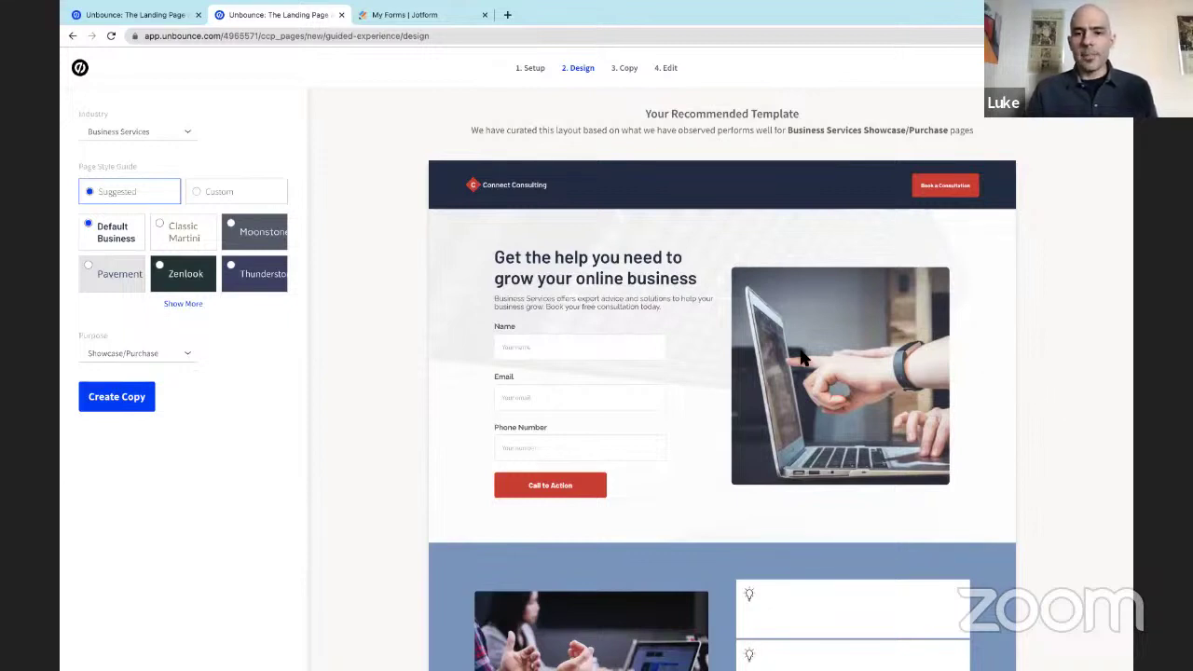
Step: Apply the Classic Martini style guide to the Business Services template and continue to the copy step
left_click(193, 240)
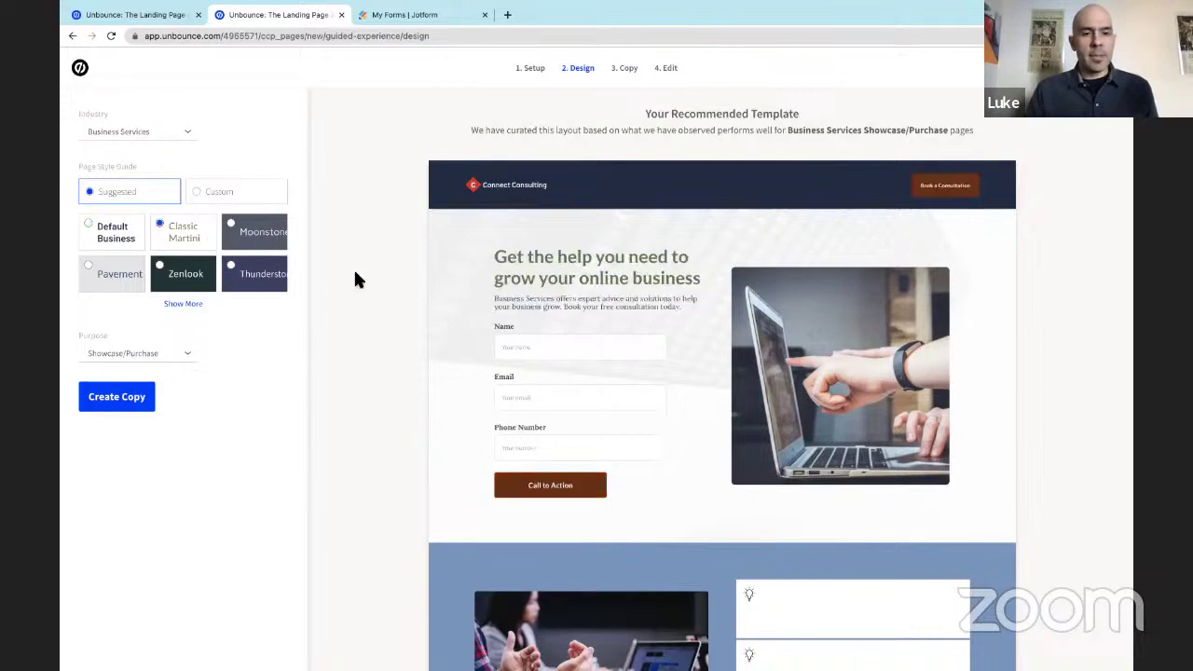
left_click(129, 406)
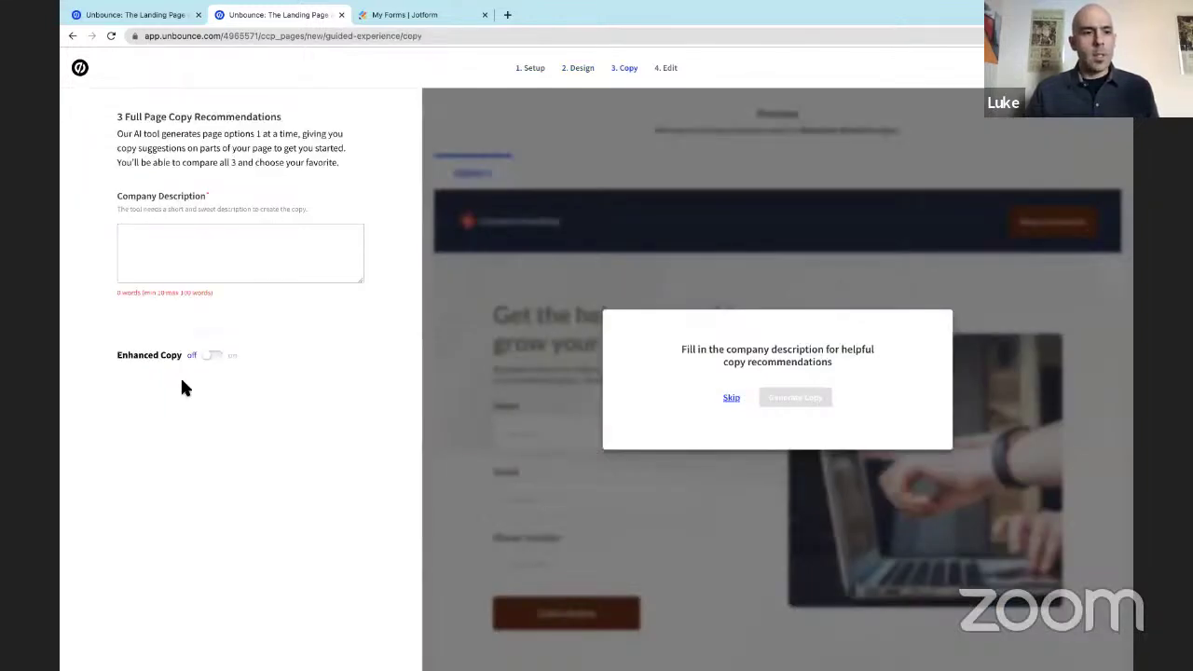
Step: Enter the company description 'Creative, modern marketing solutions catered to firms of all types and sizes.'
left_click(267, 238)
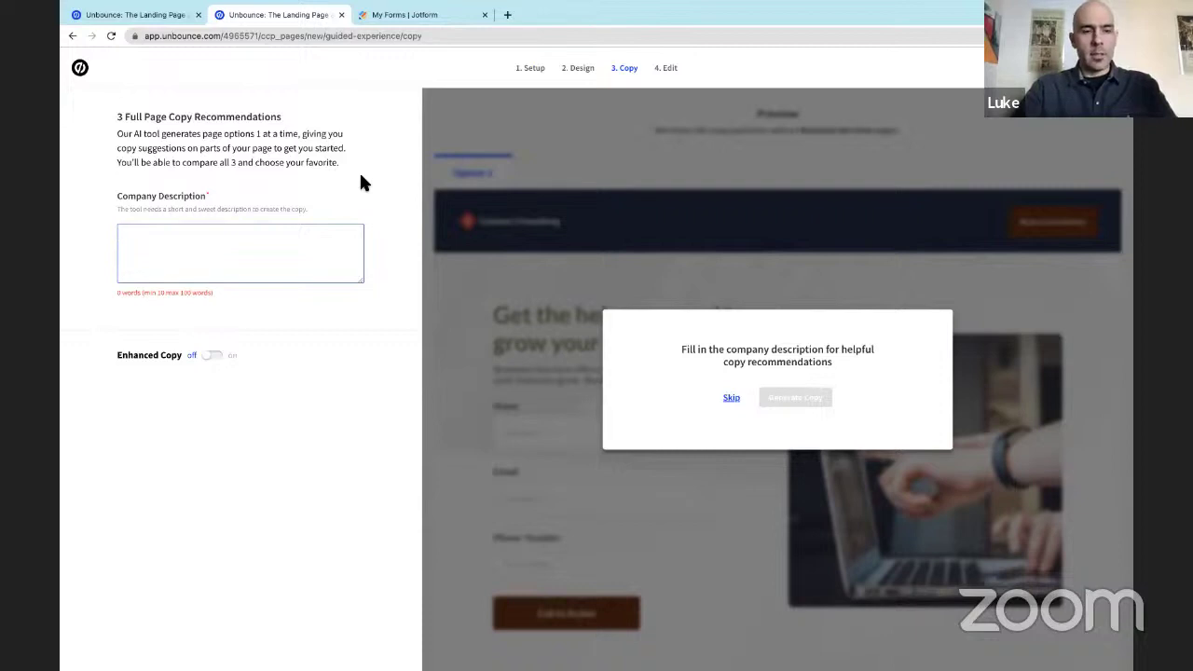
type("Creative")
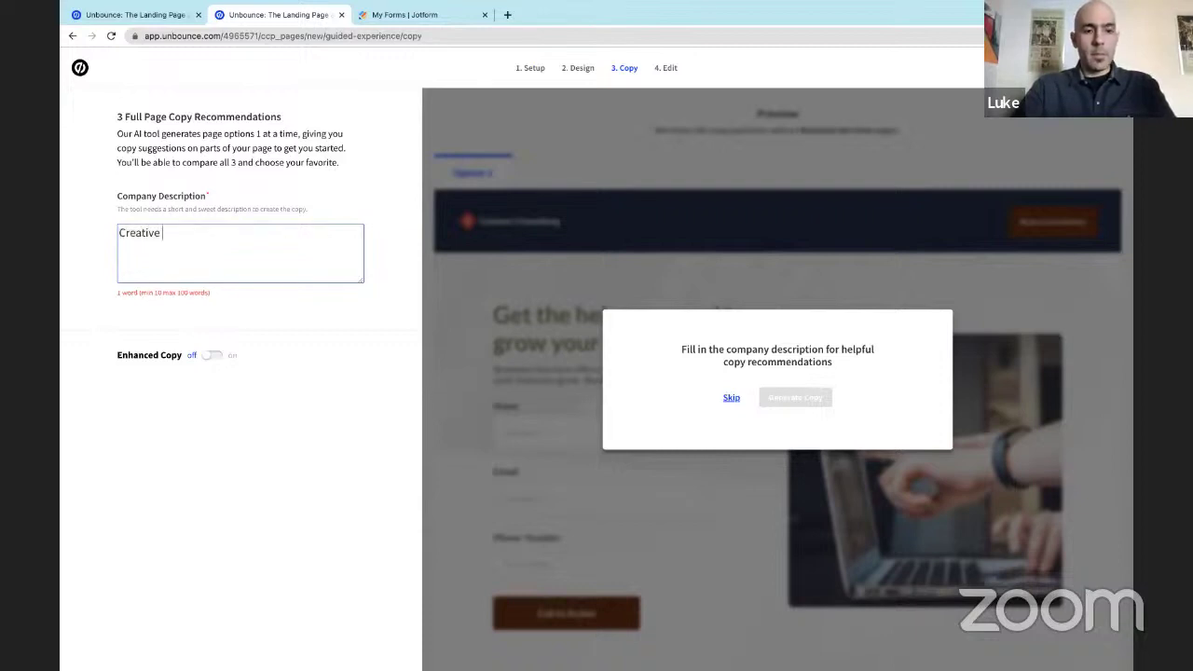
key("BackSpace")
type(", moder")
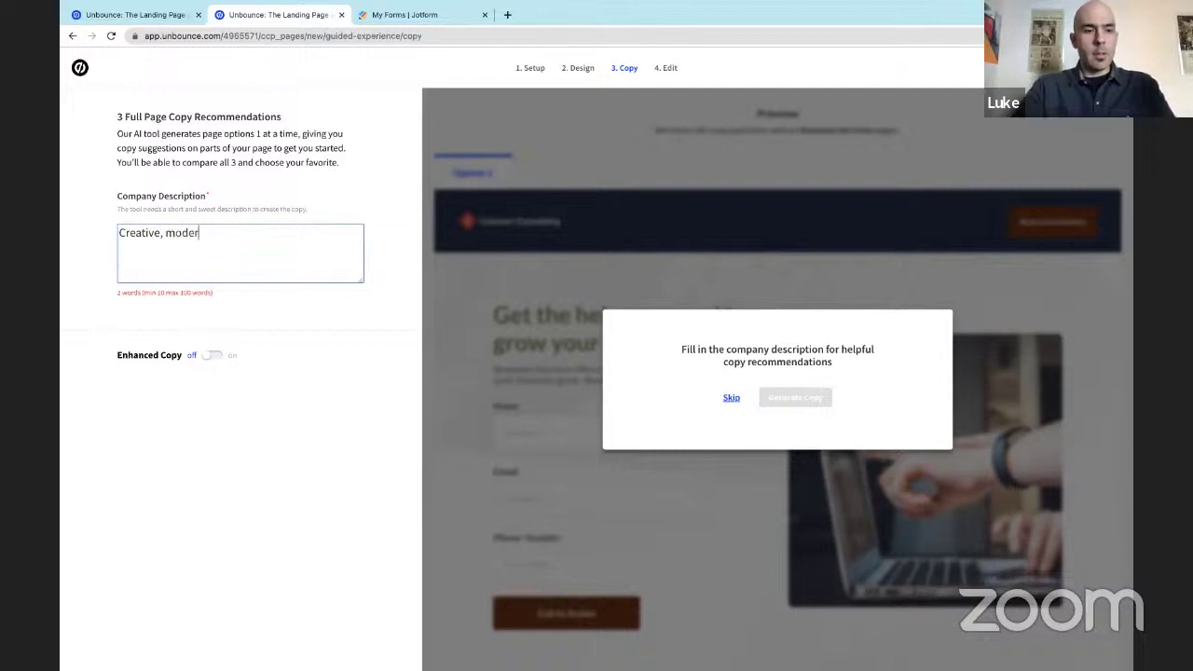
type("n marketing s")
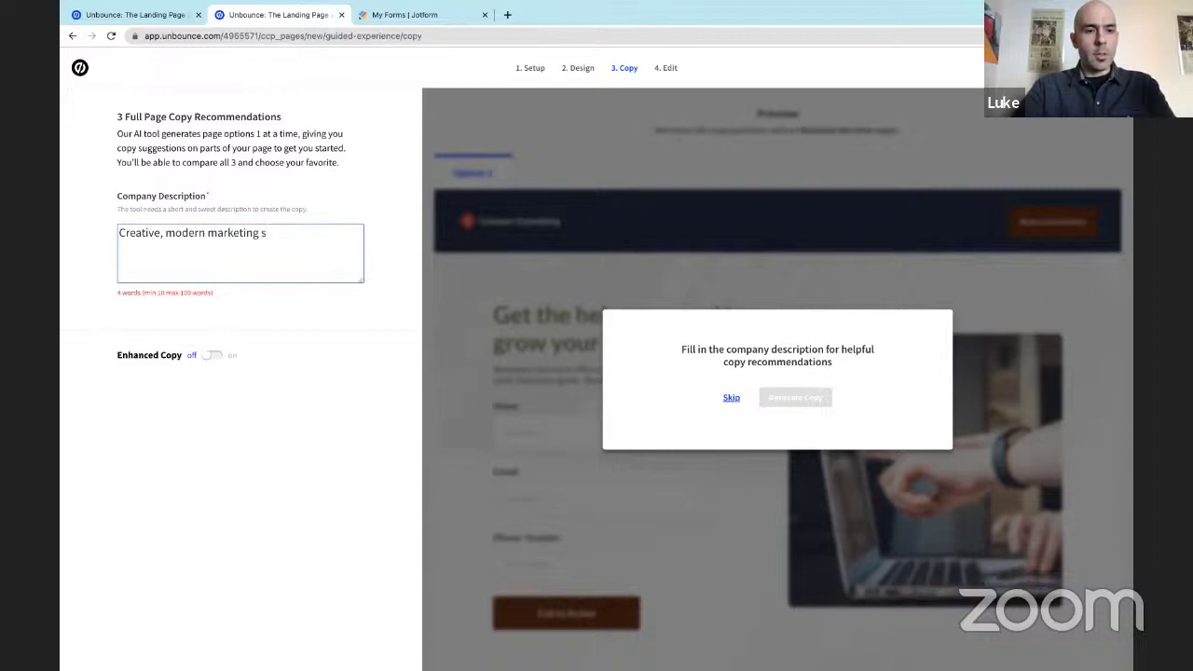
type("olutions")
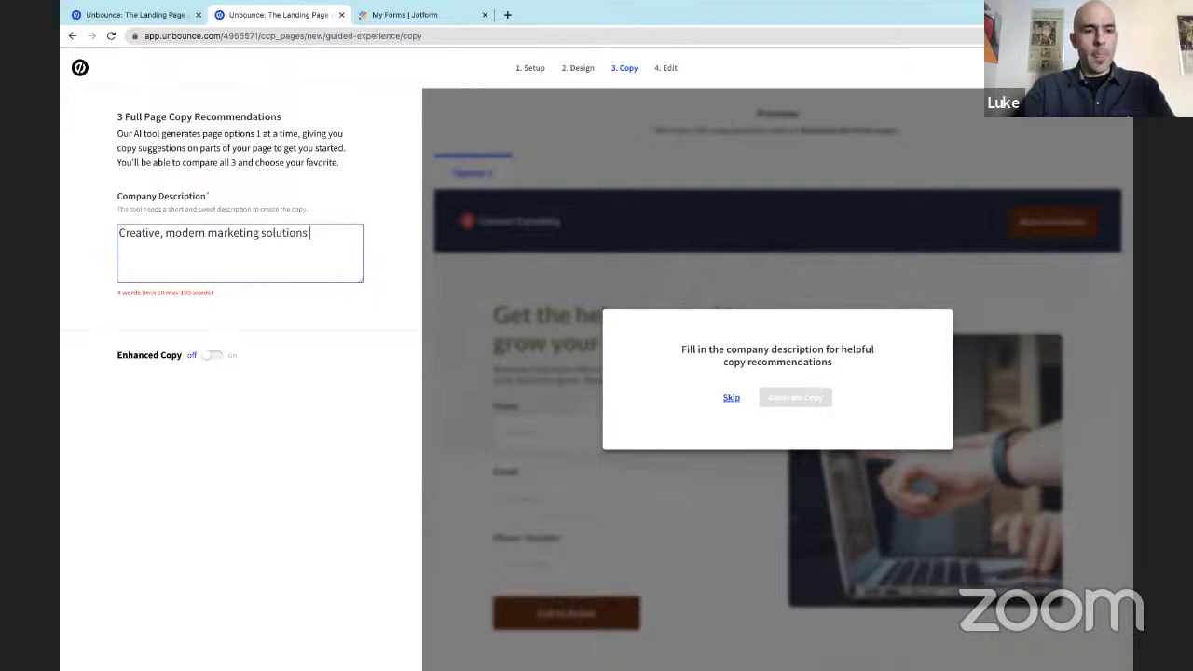
type(" catered")
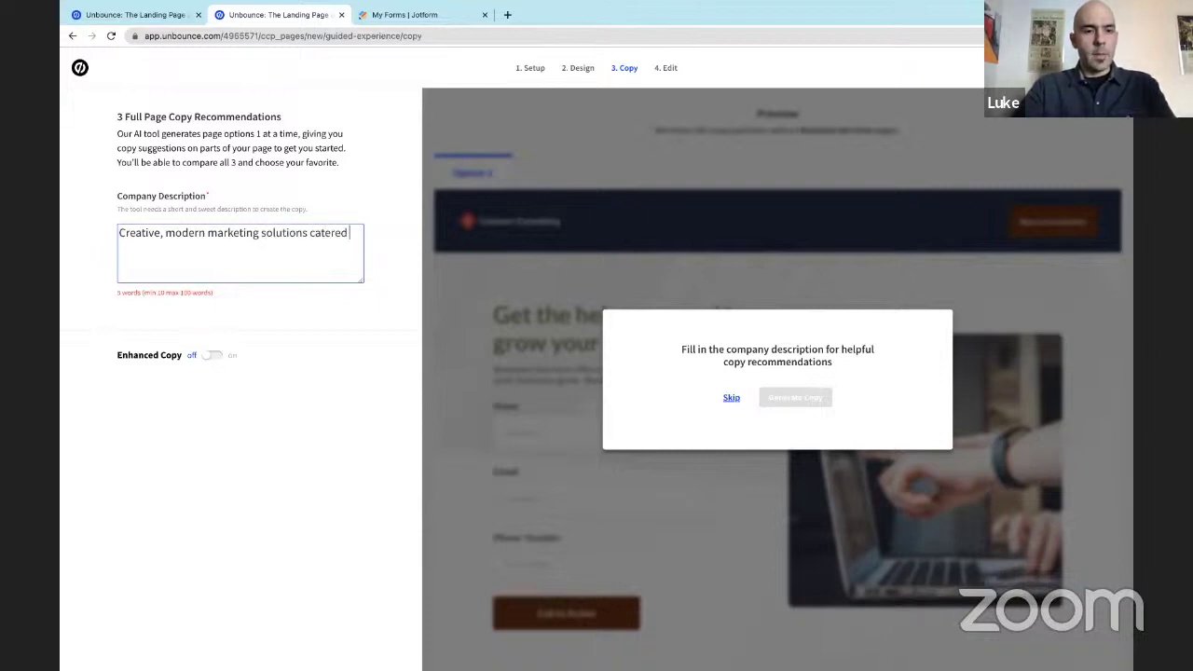
type(" to firms of all ")
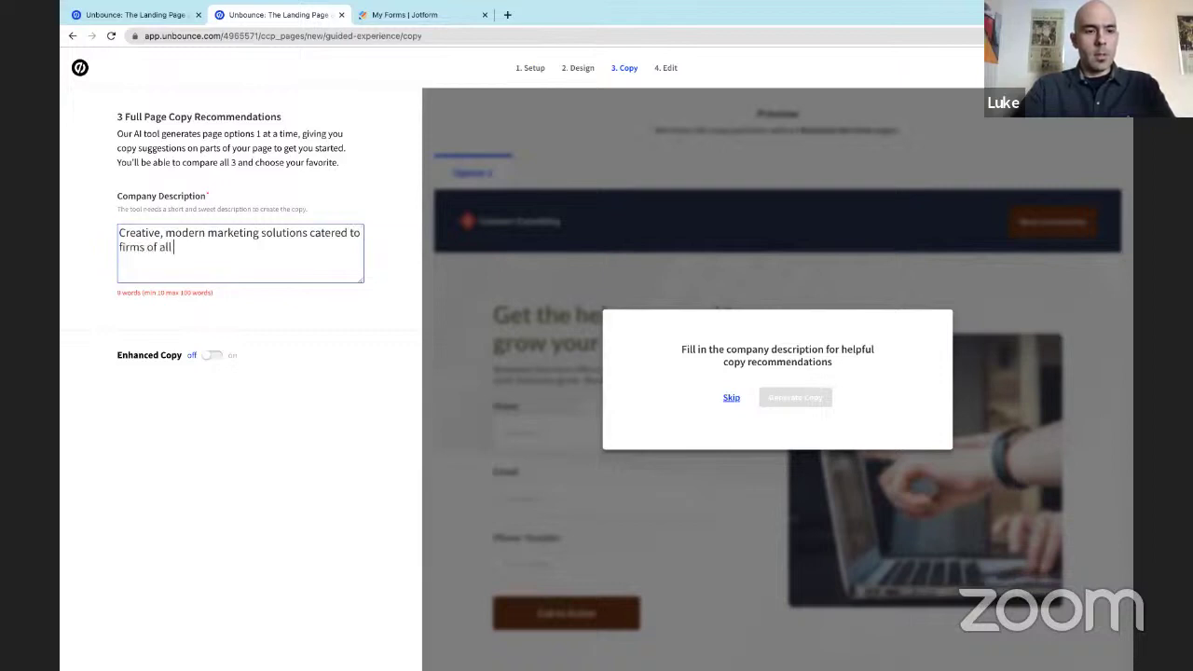
type("types and siz")
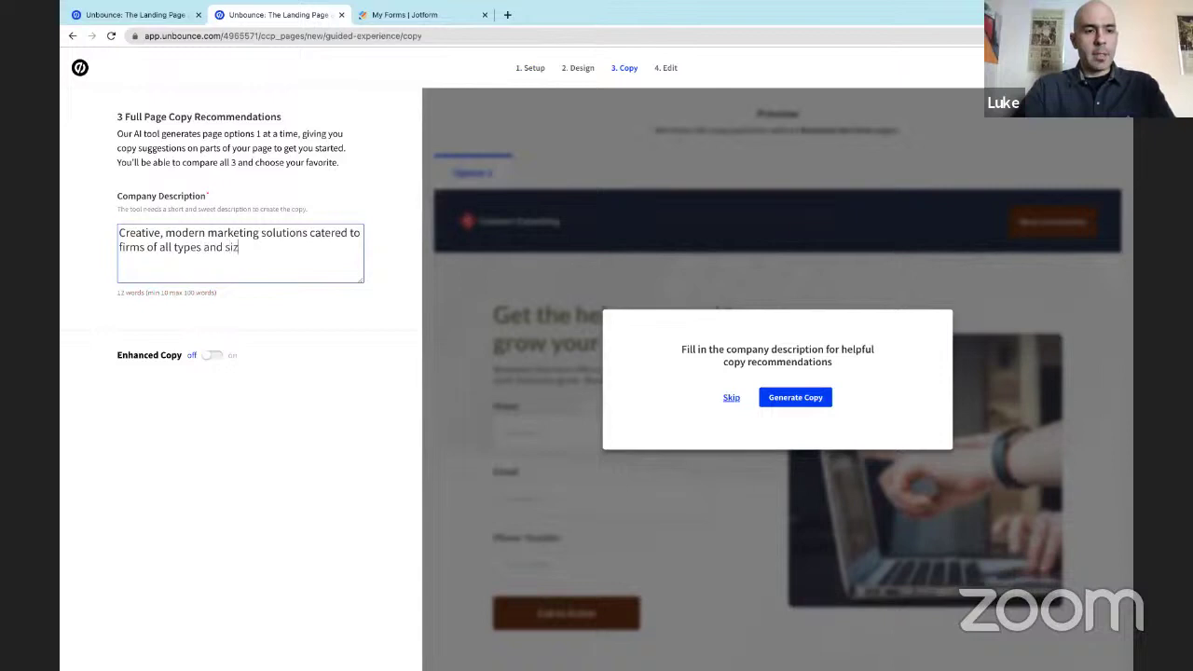
type("es.")
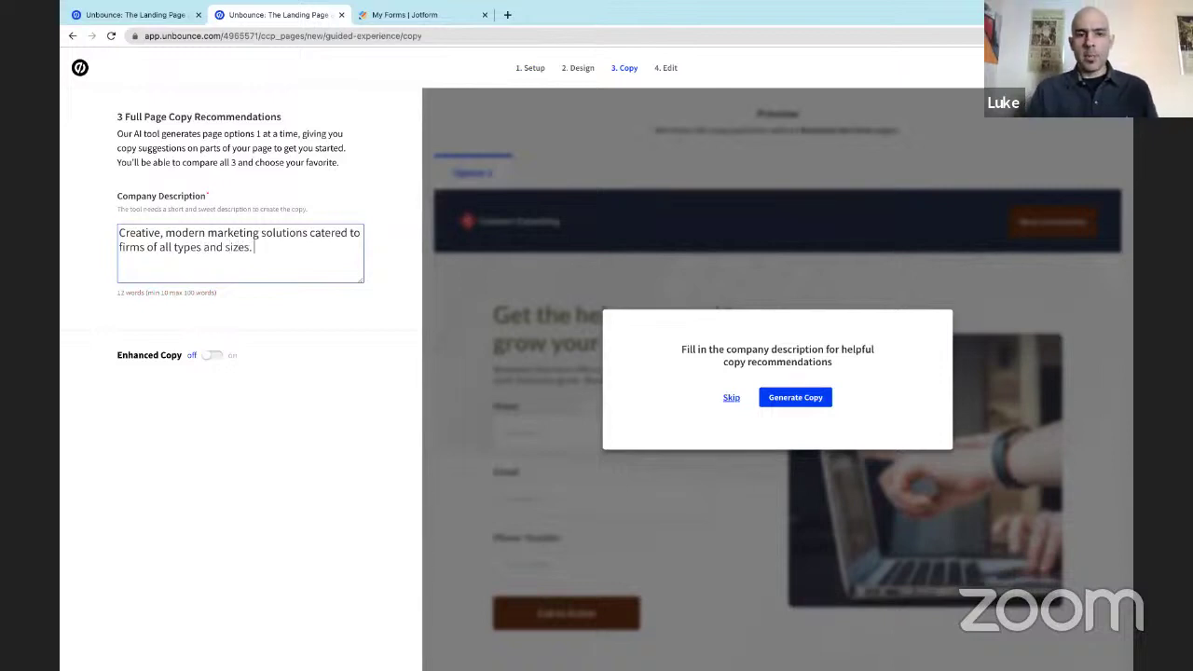
left_click(224, 360)
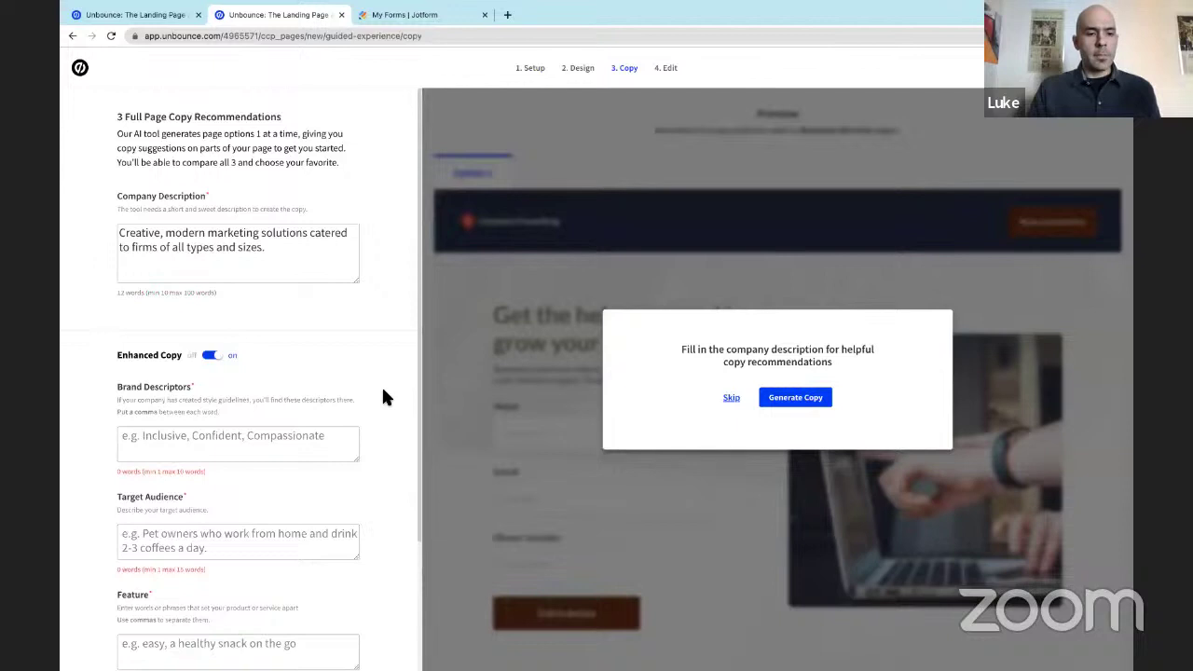
scroll(382, 392, "down", 3)
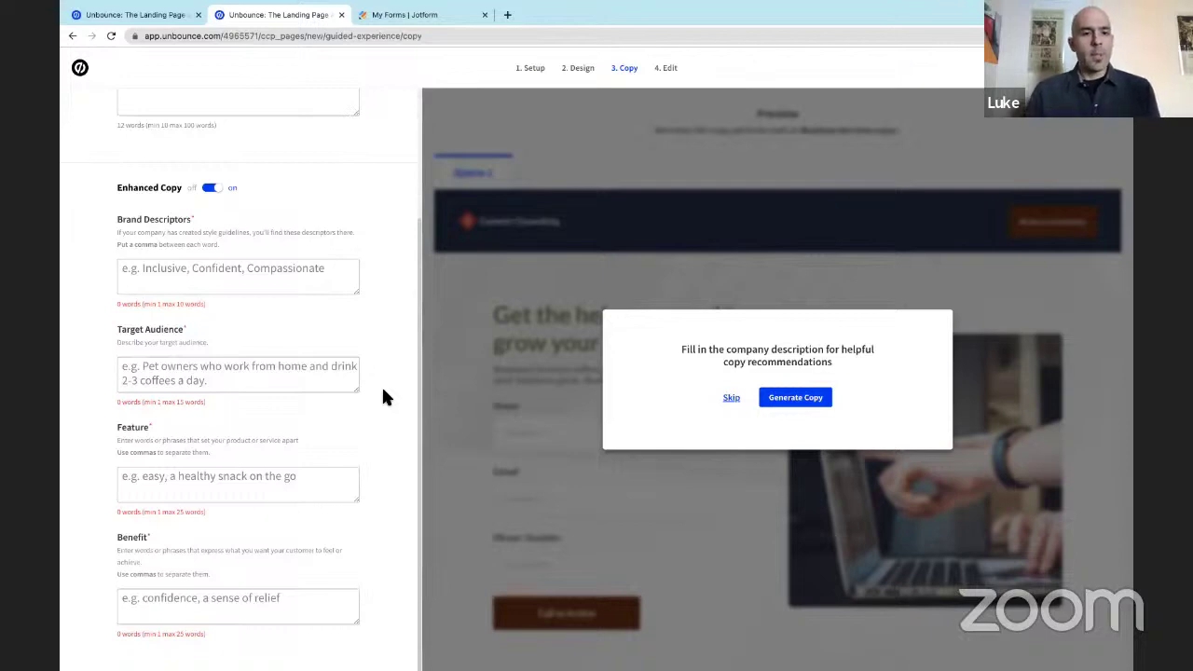
left_click(213, 189)
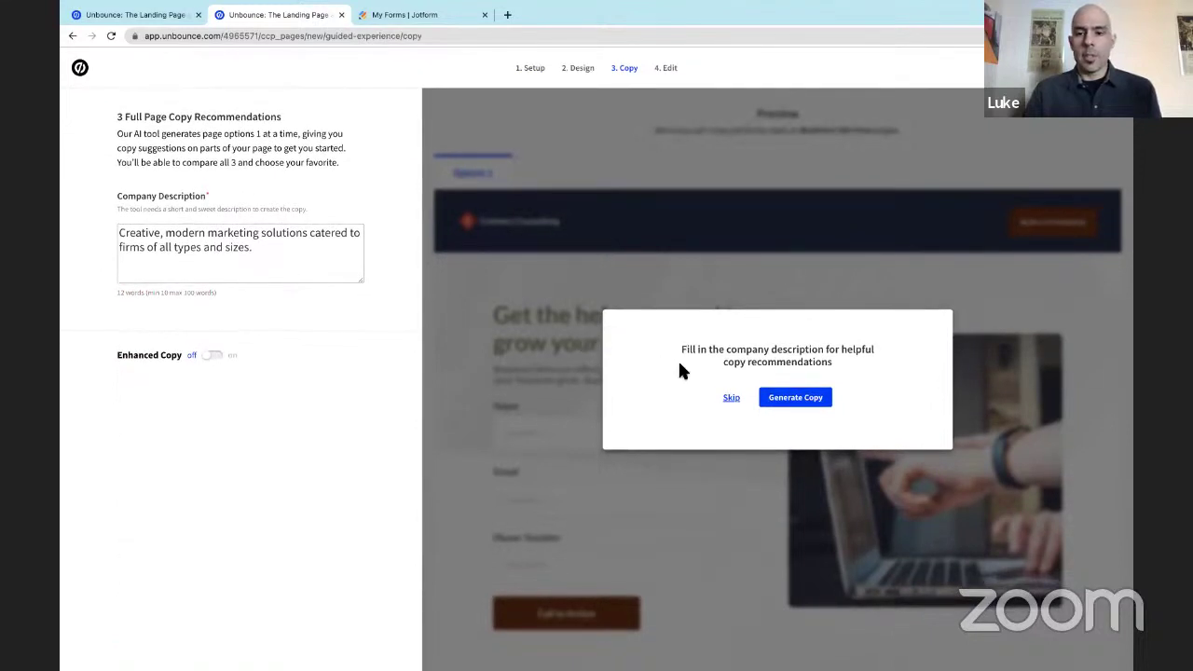
Step: Generate three AI copy options and pick Option 3, headlined 'Grow with creative consulting'
left_click(788, 399)
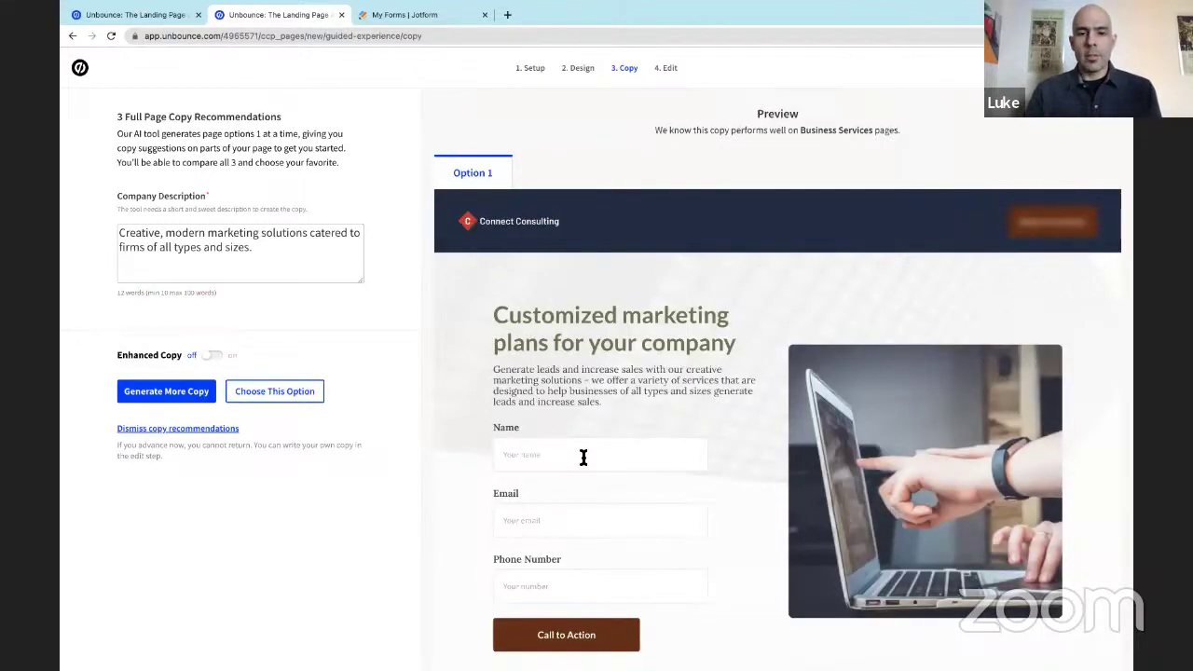
scroll(584, 457, "down", 1)
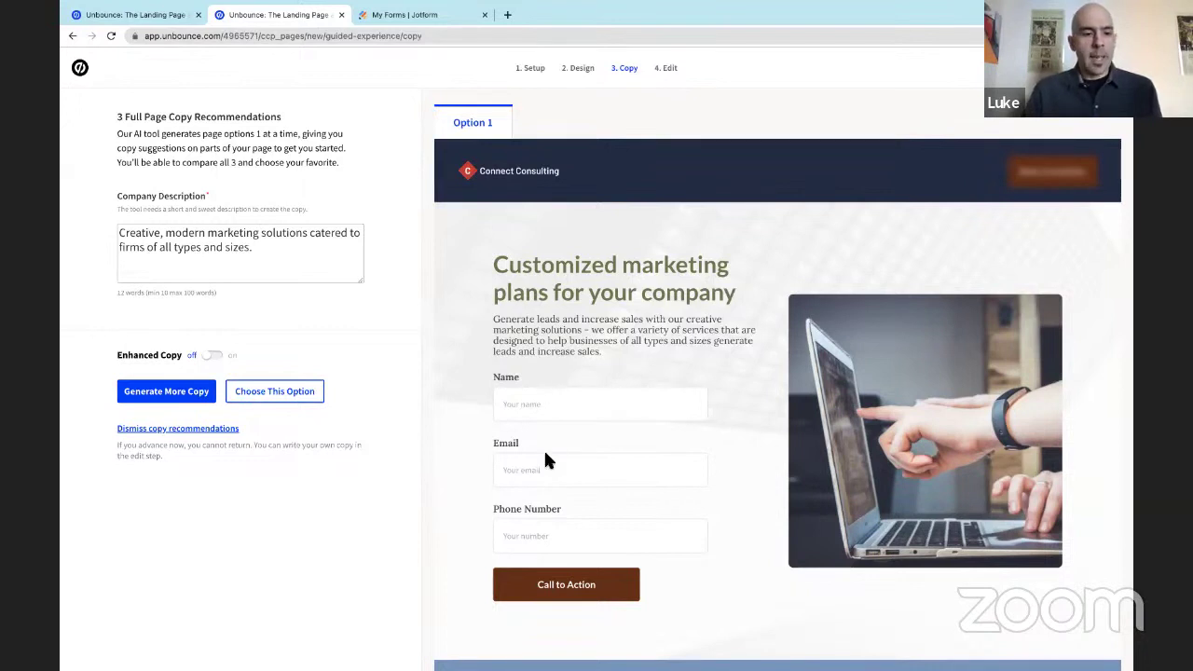
left_click(175, 393)
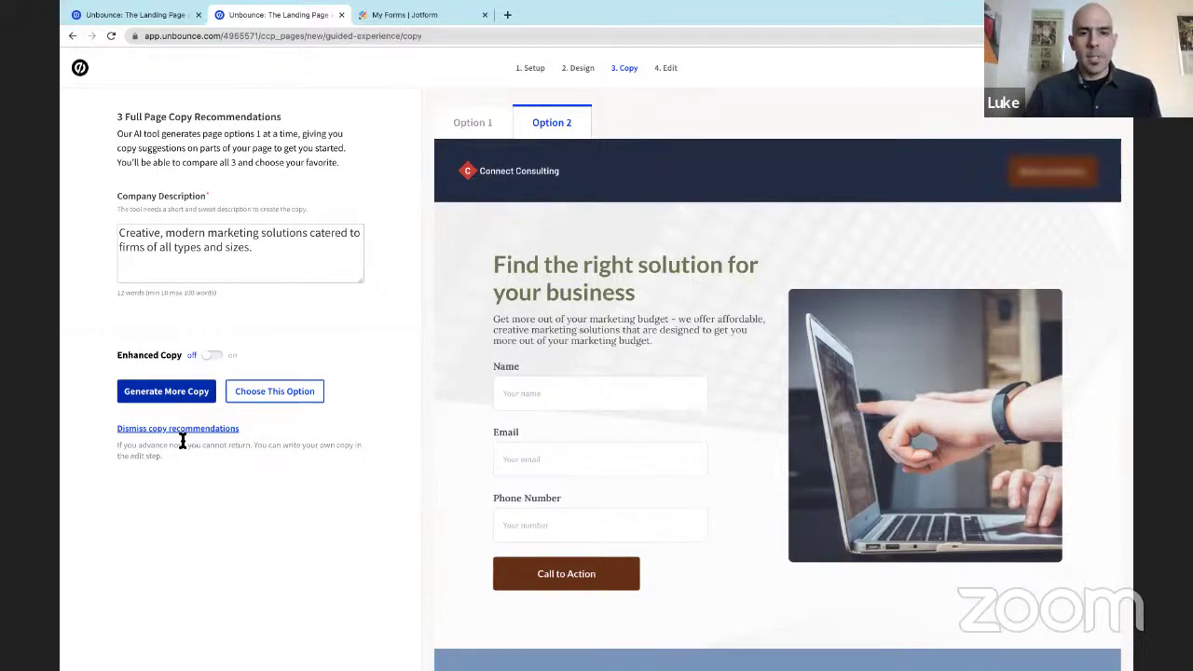
left_click(169, 397)
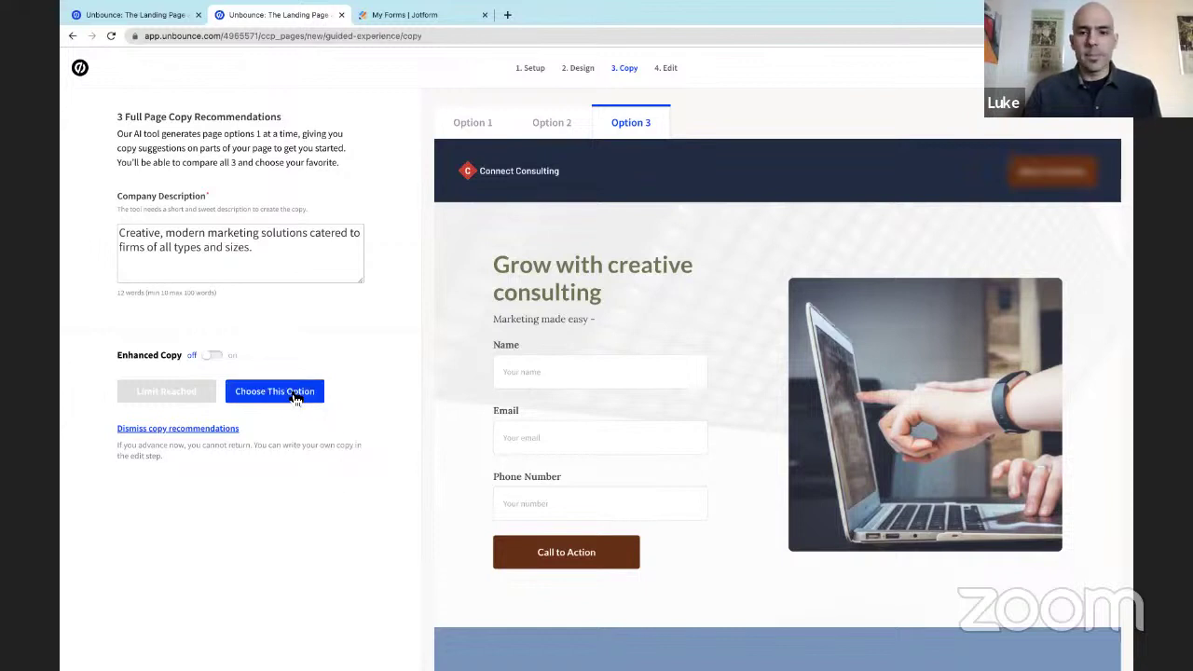
left_click(294, 395)
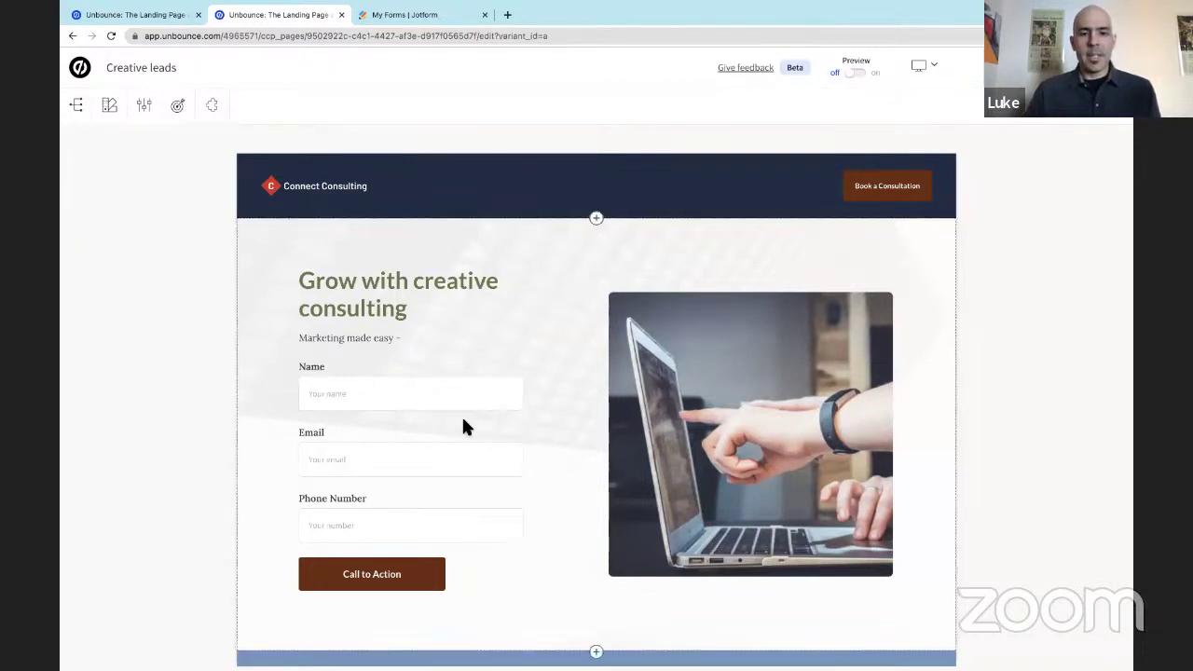
Step: Scroll down to review the hero copy and the Name, Email and Phone Number form
scroll(465, 426, "down", 1)
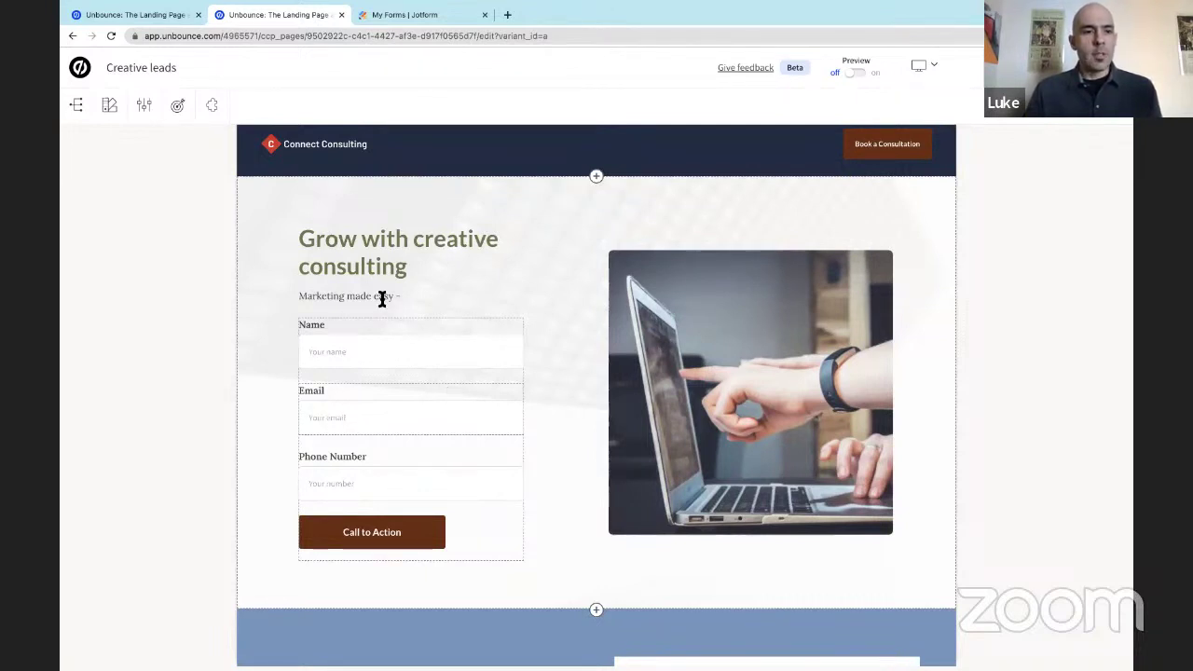
Step: Search the Apps panel for Jotform, install it, and dismiss the layout picker
left_click(217, 109)
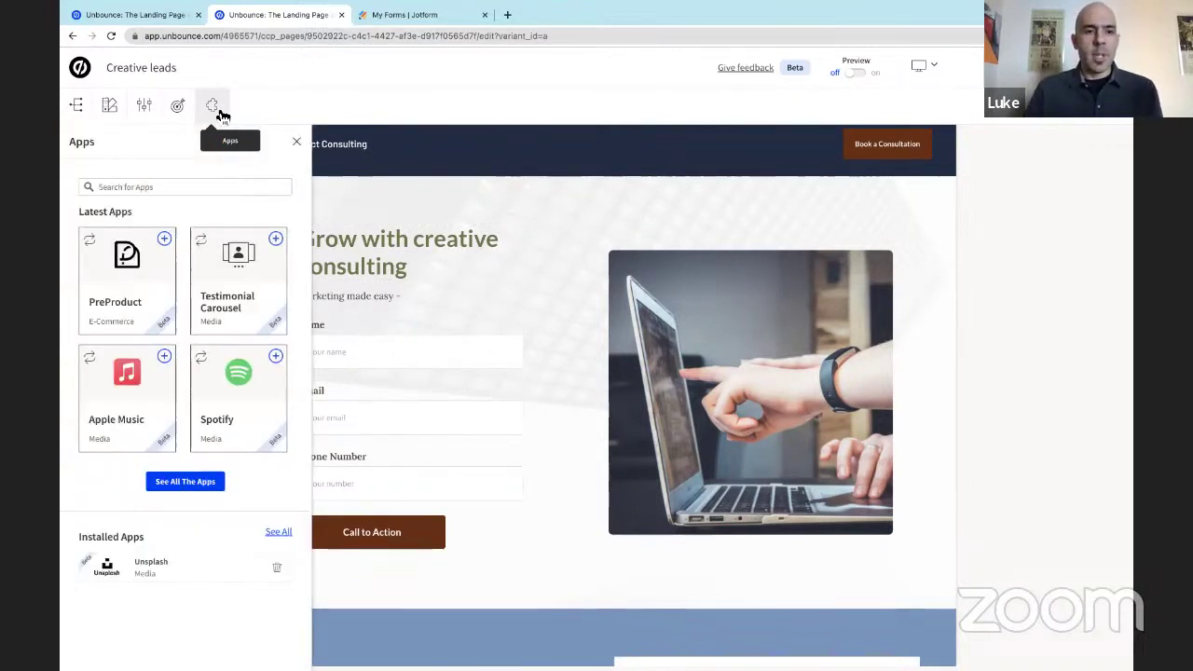
left_click(176, 186)
left_click(188, 211)
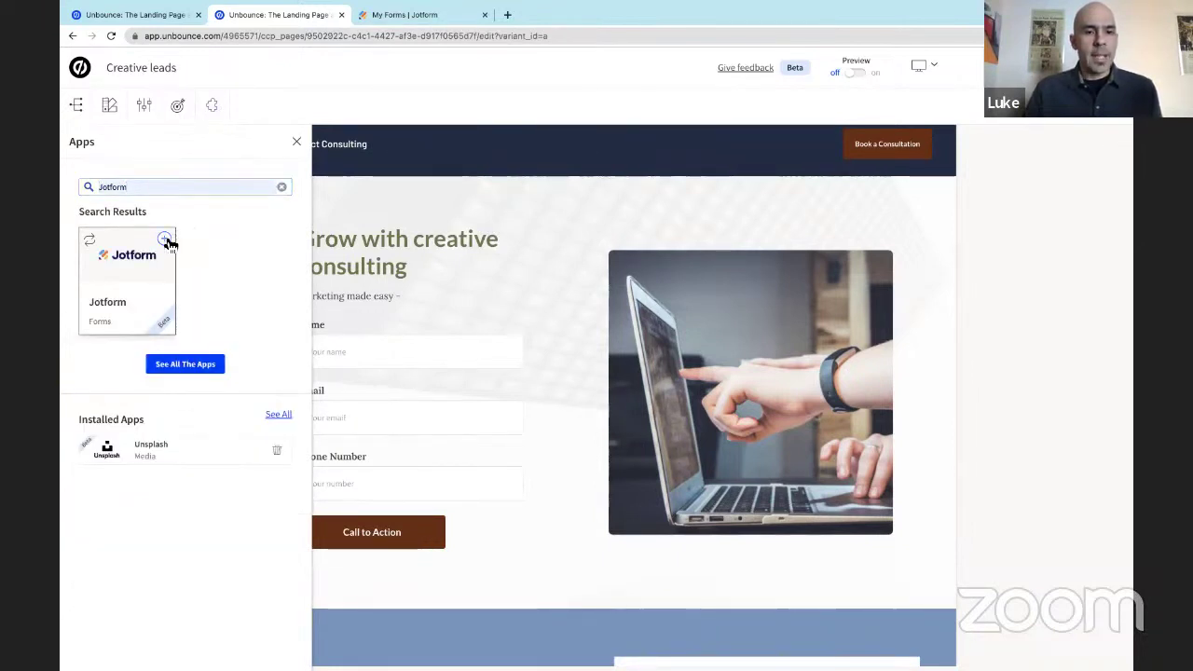
left_click(165, 240)
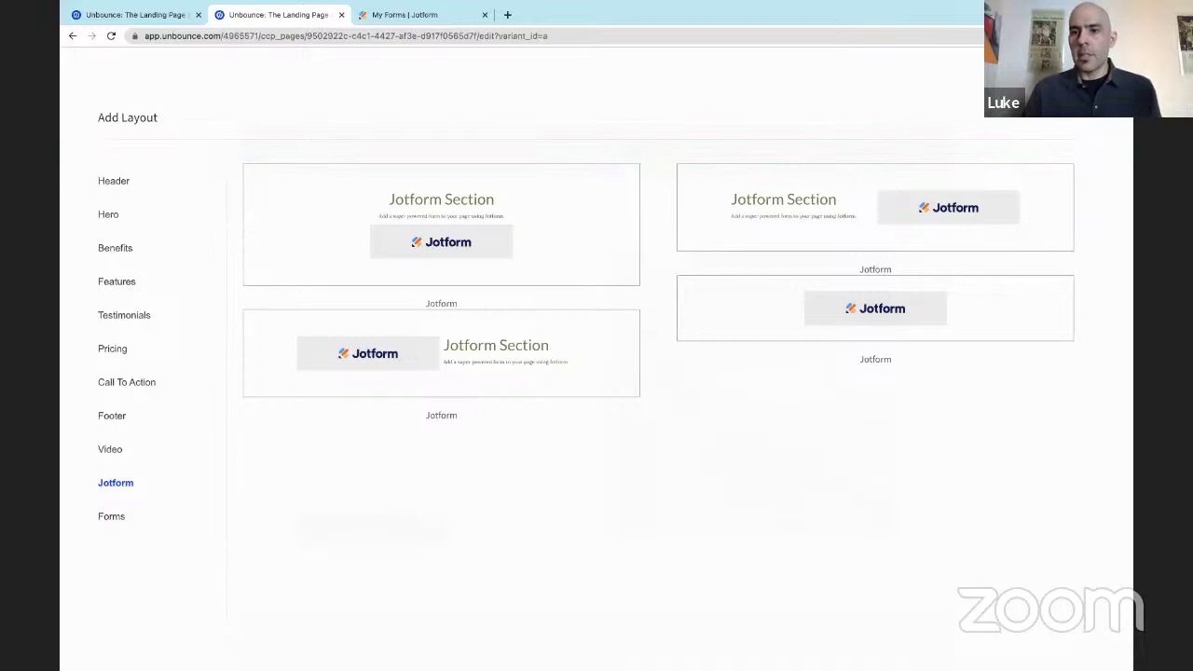
key("Escape")
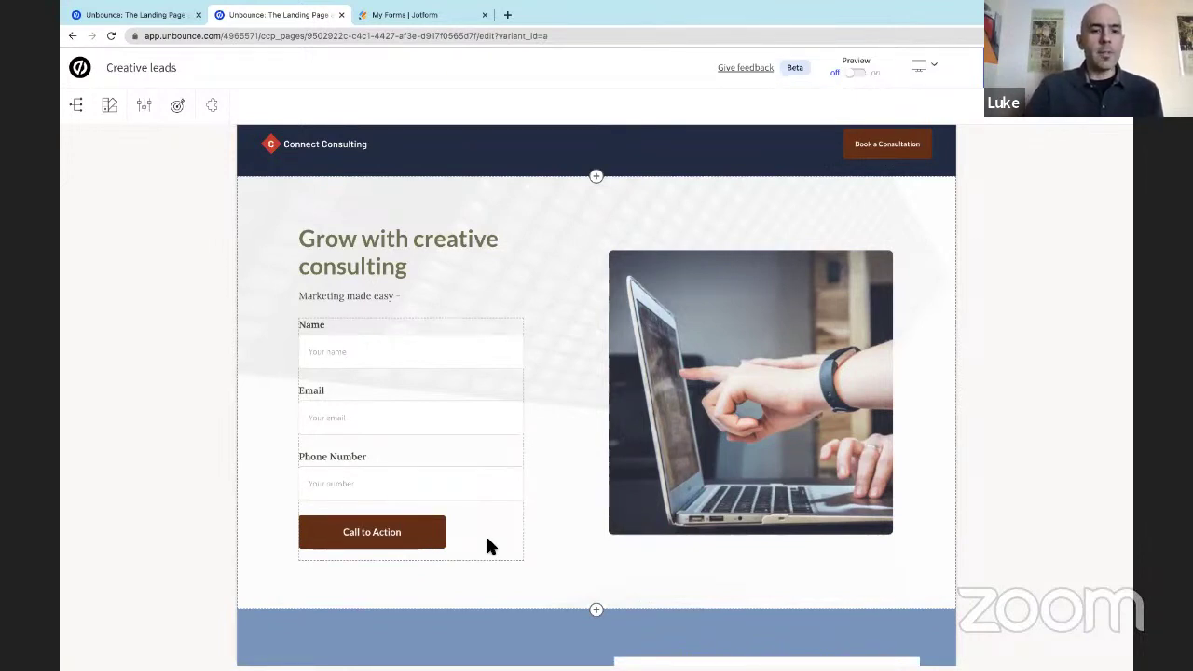
Step: Swap the existing lead form for a Jotform element via Change Element > Forms
left_click(487, 539)
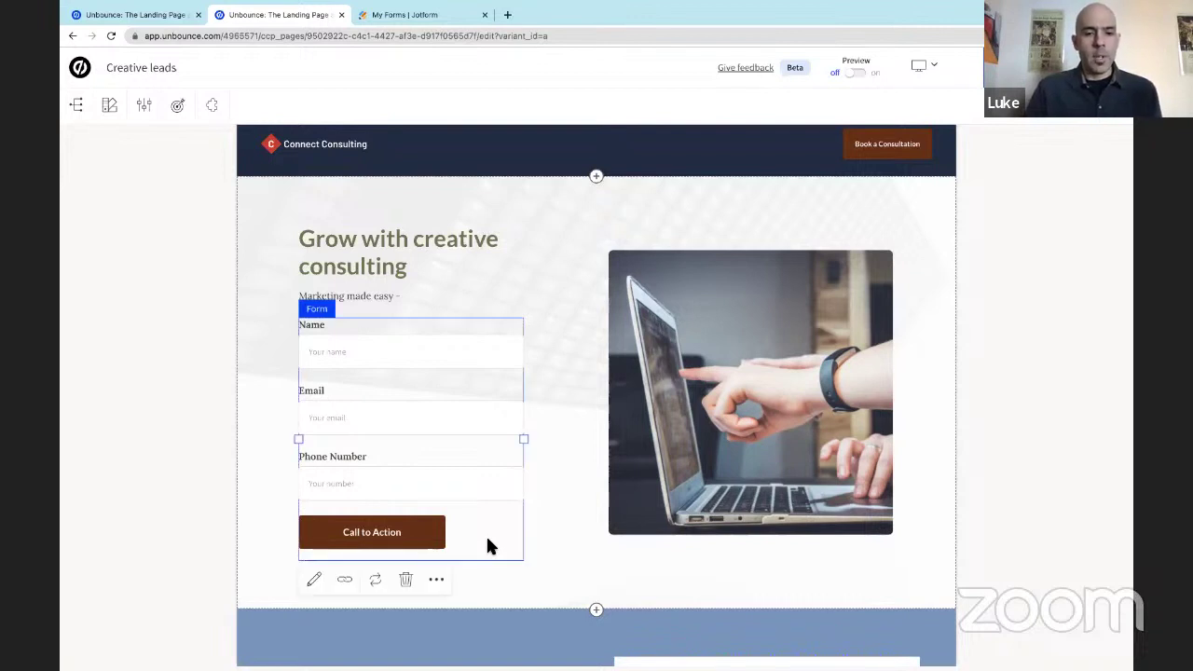
scroll(487, 540, "down", 1)
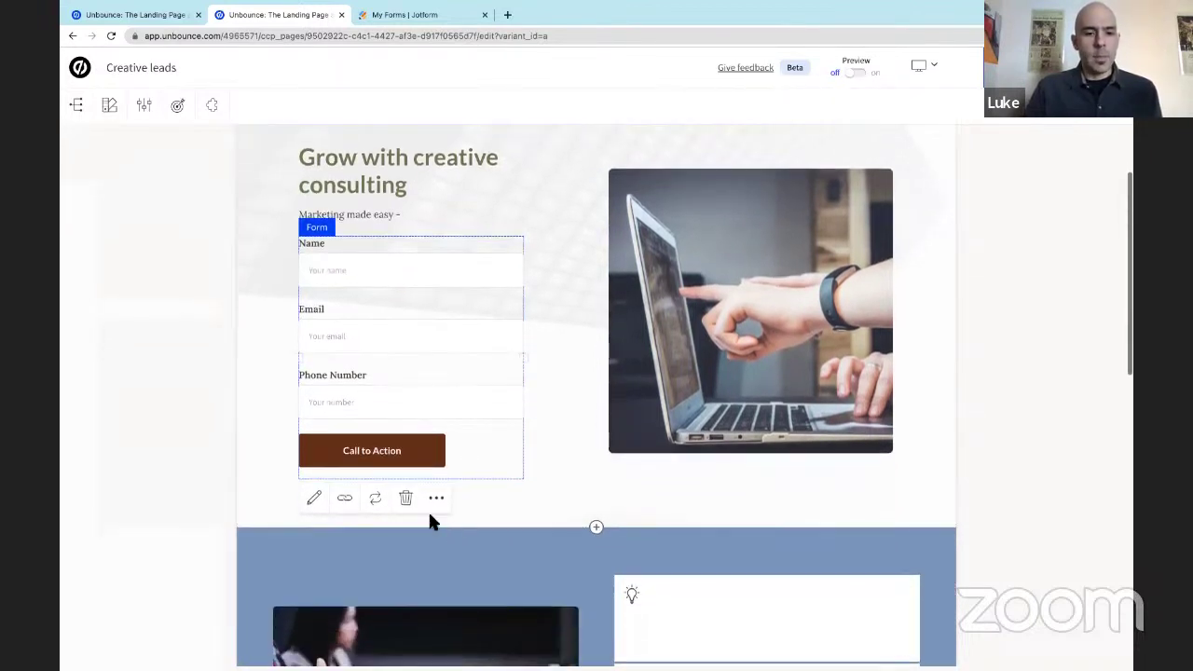
left_click(376, 498)
left_click(401, 640)
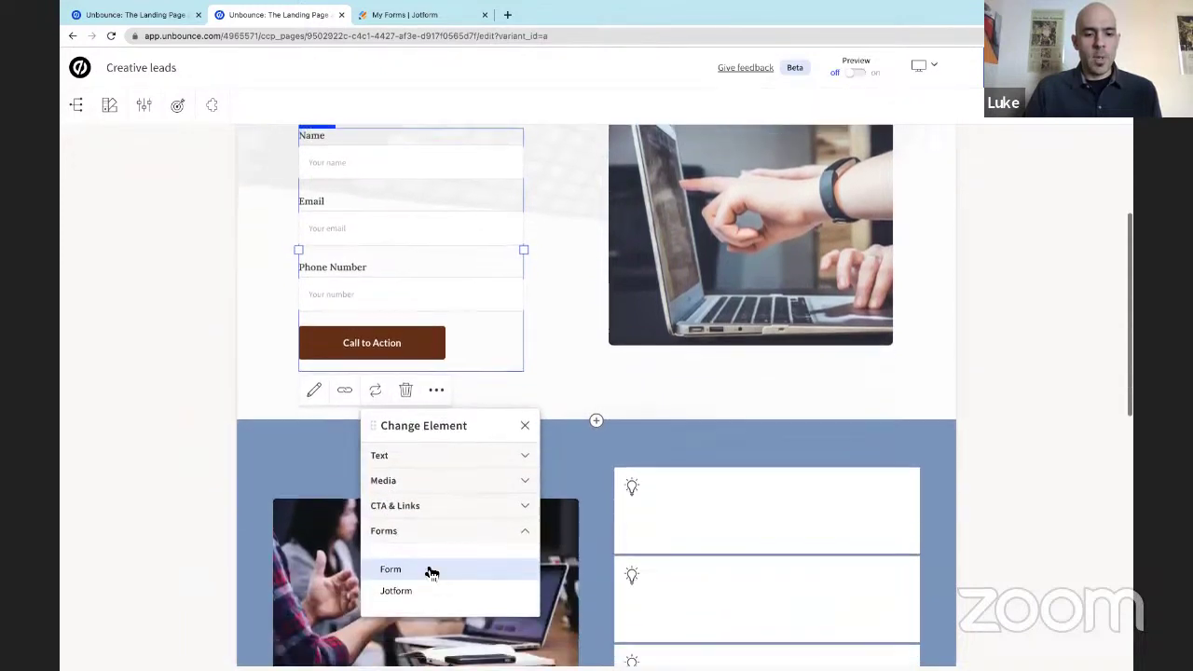
left_click(414, 584)
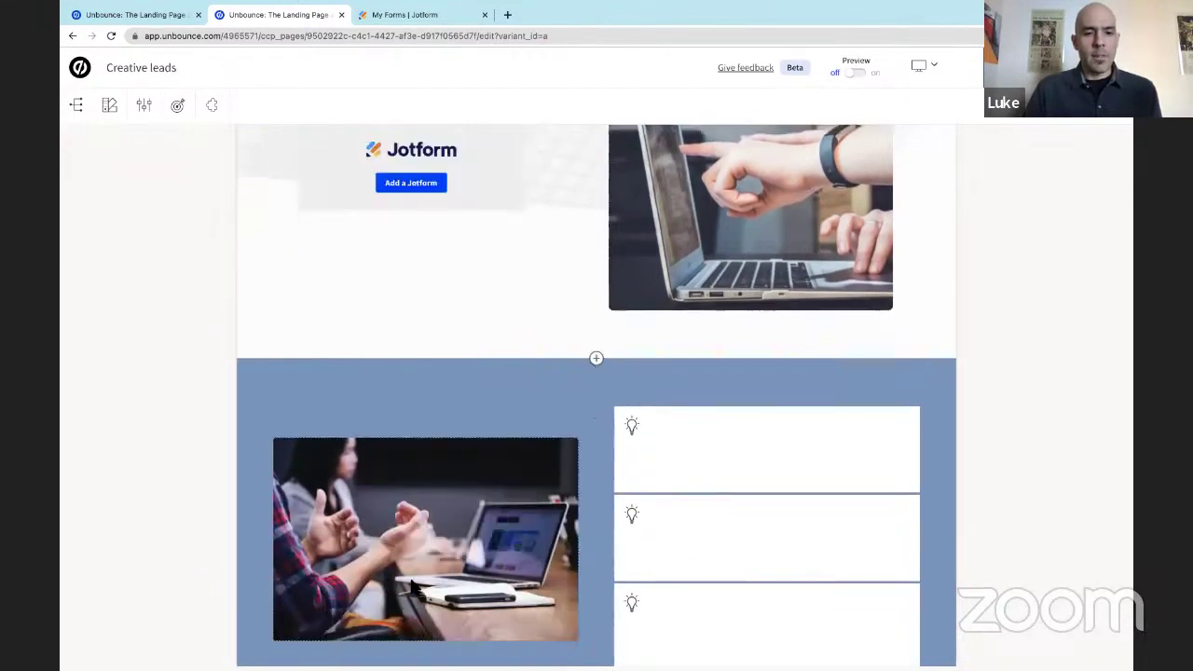
Step: Connect the new Jotform placeholder to the Jotform account, allowing access
scroll(423, 369, "up", 1)
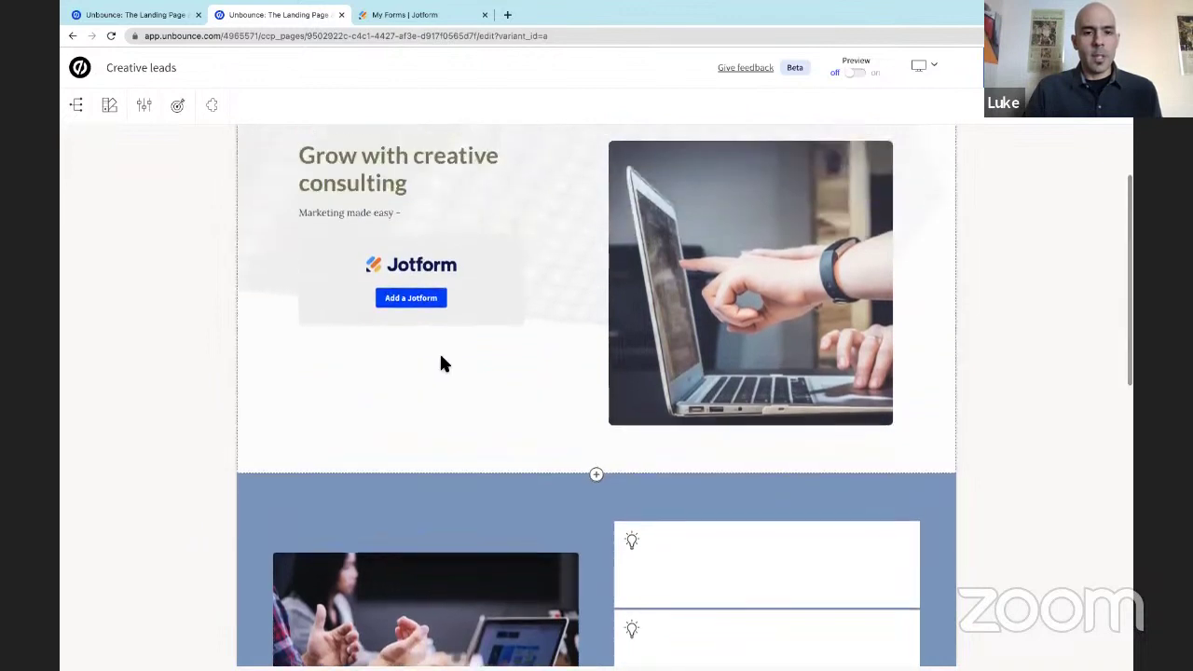
left_click(480, 291)
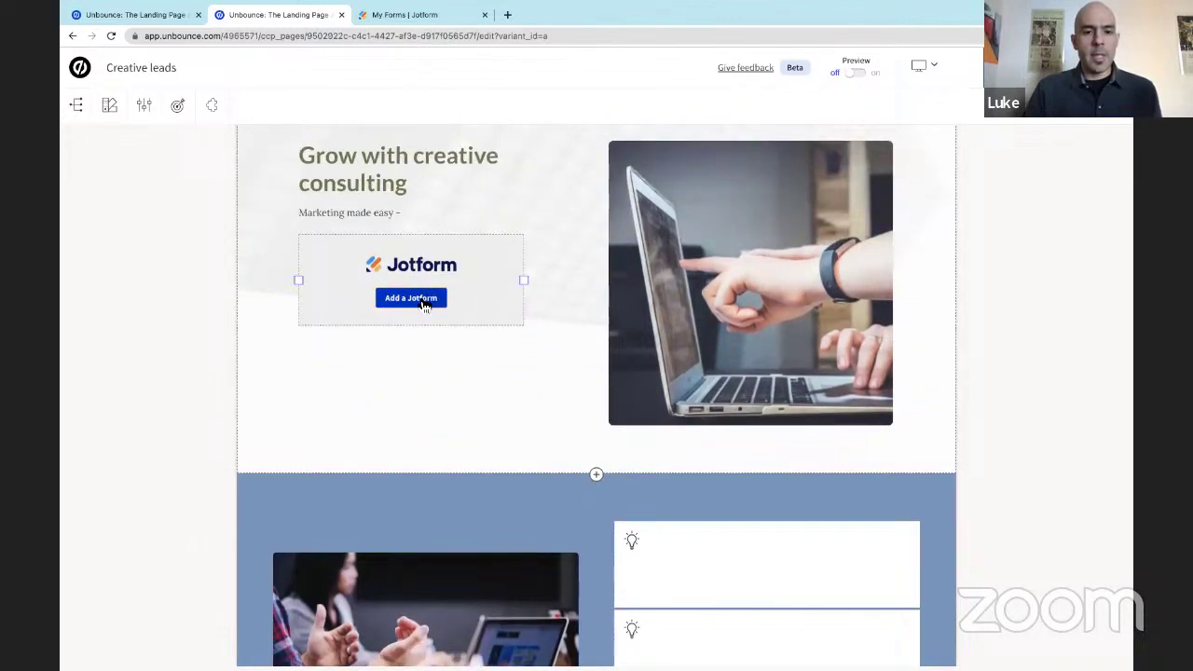
left_click(422, 304)
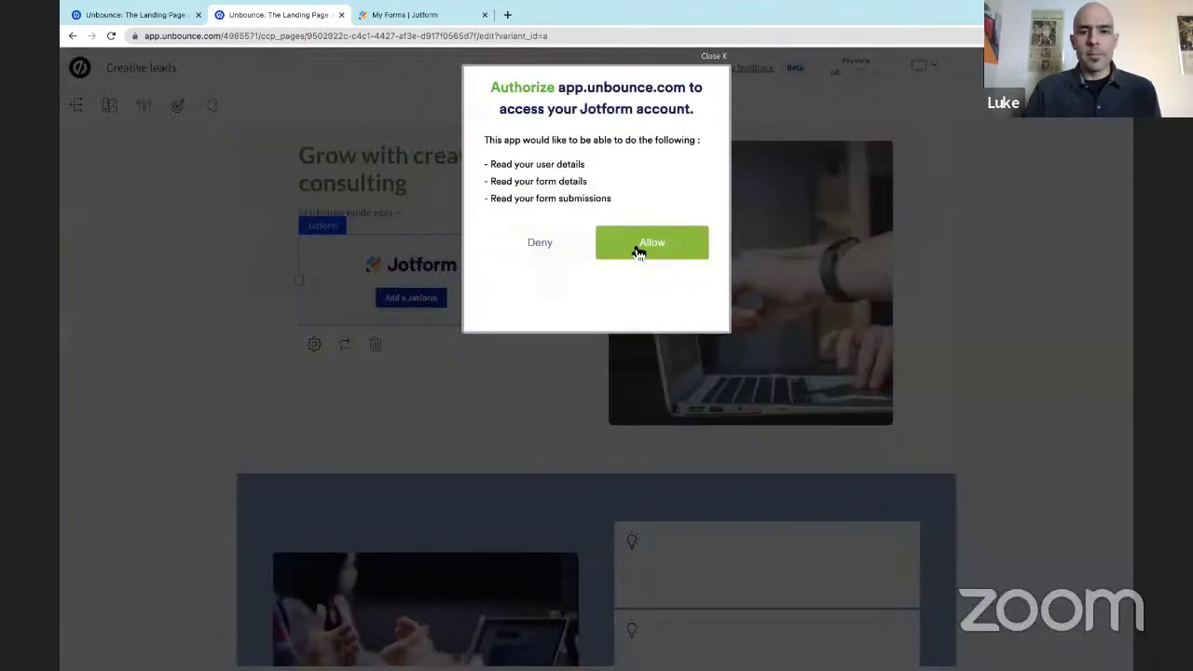
left_click(649, 244)
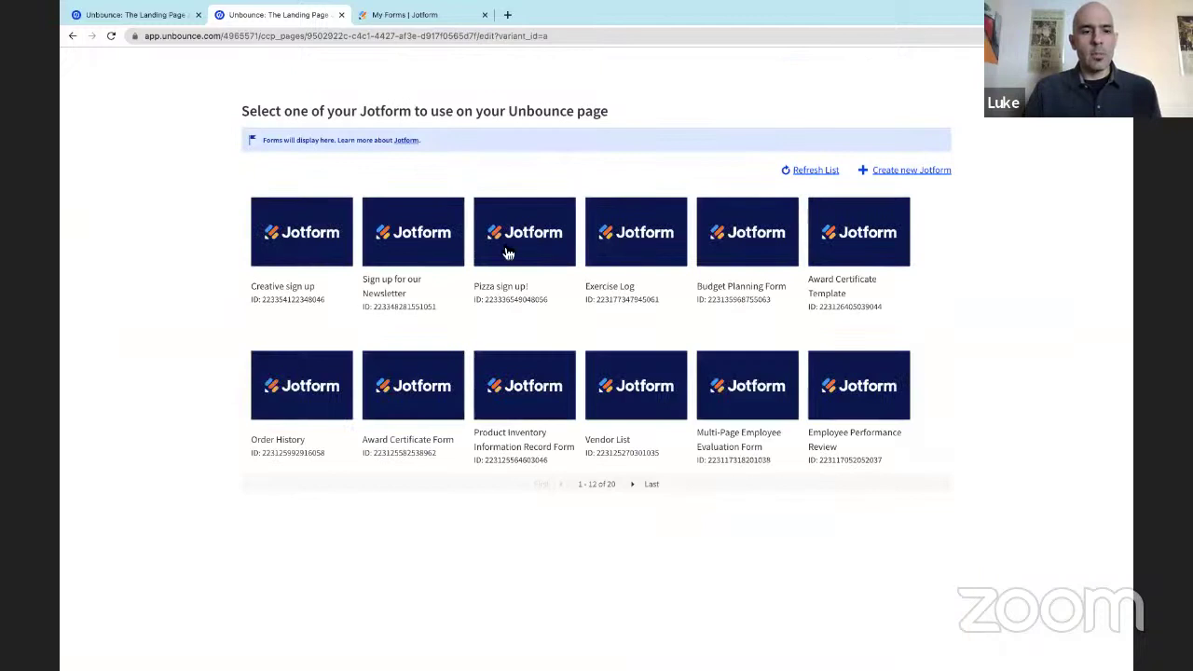
Step: Embed the Creative sign up form and set its Form Height to 430 px
left_click(341, 243)
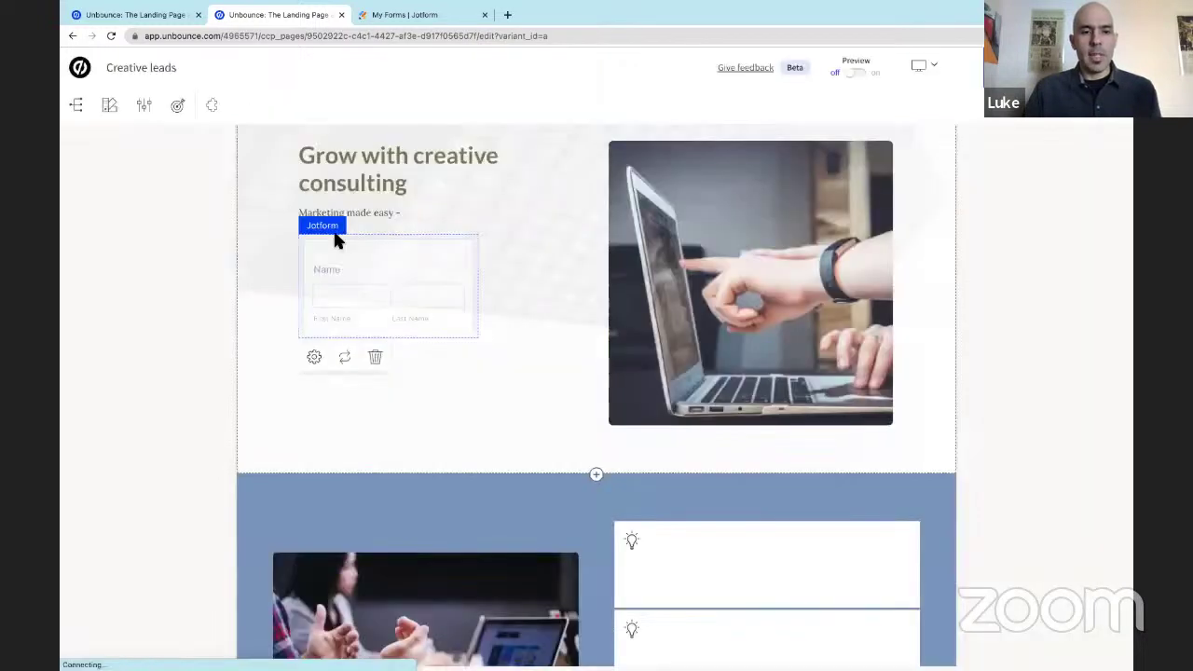
left_click(315, 358)
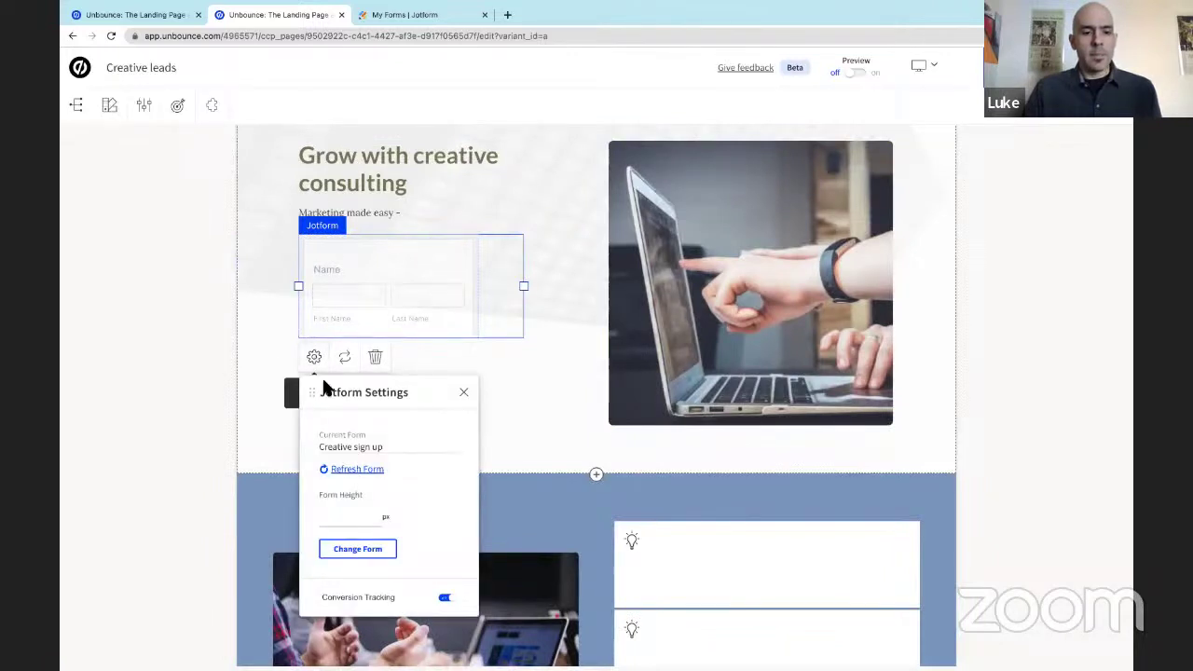
left_click(355, 521)
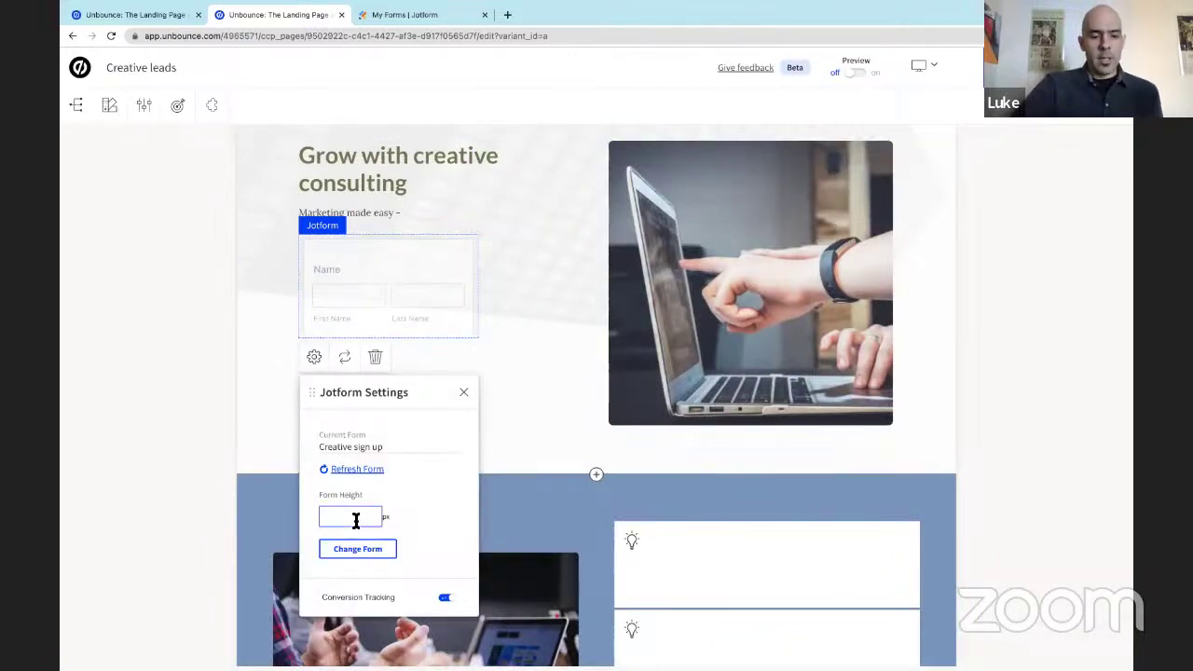
type("430")
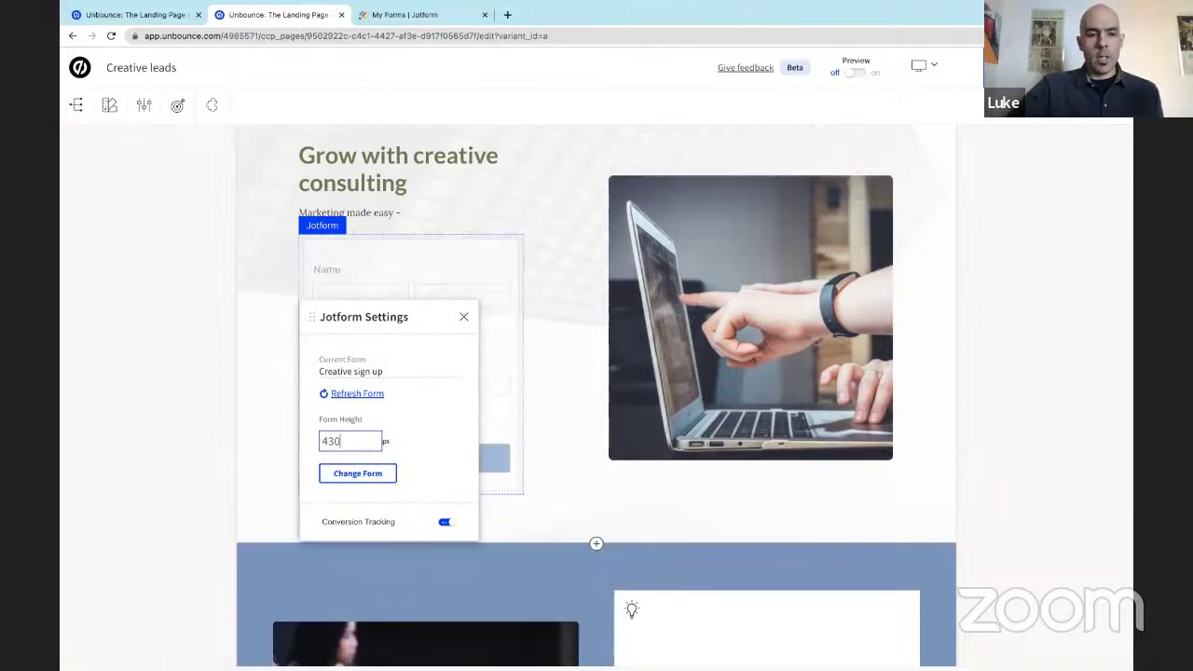
left_click(258, 456)
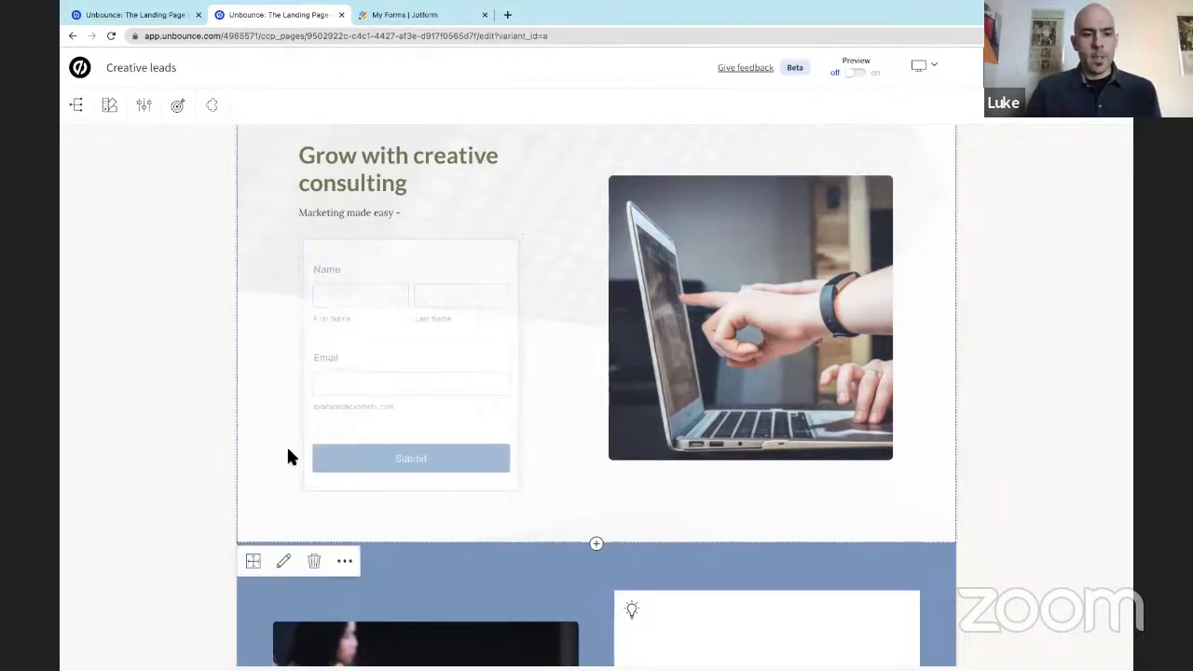
left_click(452, 359)
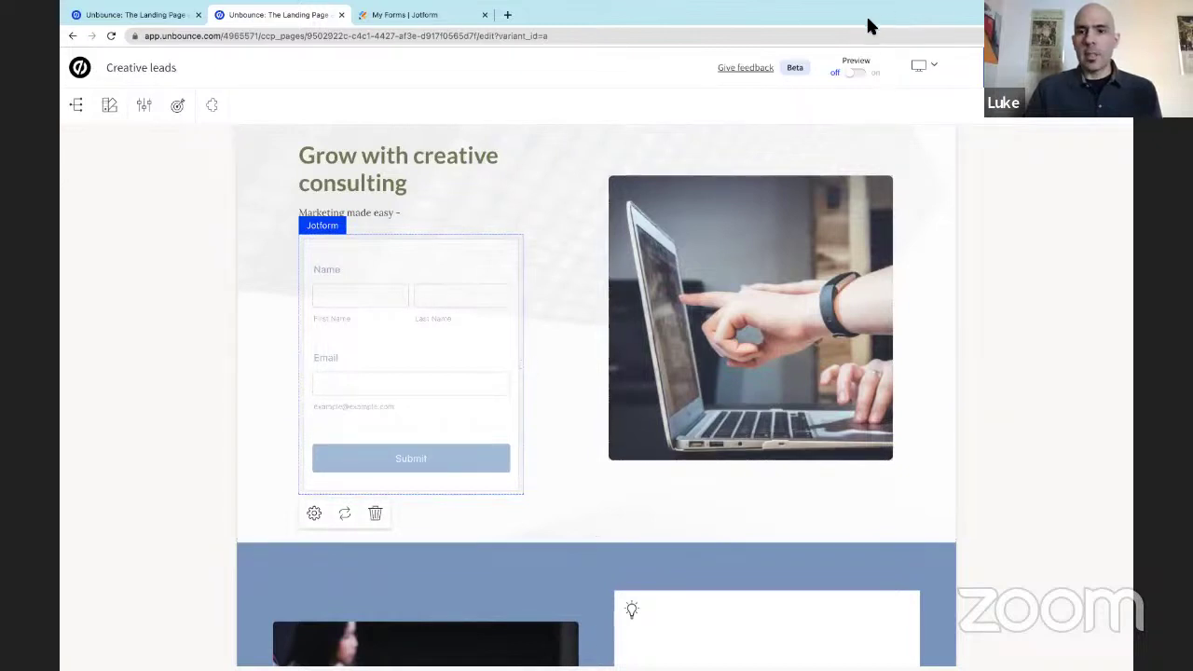
Step: Switch on Preview to view the Creative leads page with its embedded Jotform
left_click(859, 72)
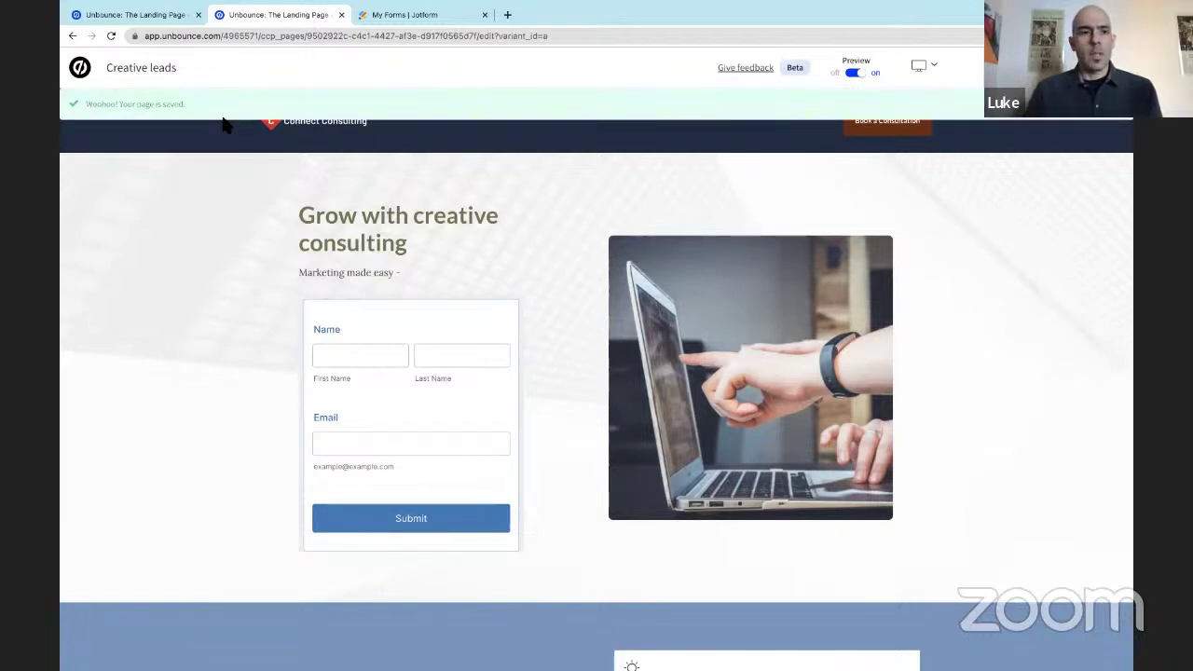
Step: Leave the editor and open the Jotform and Unbounce page from All Pages
left_click(82, 76)
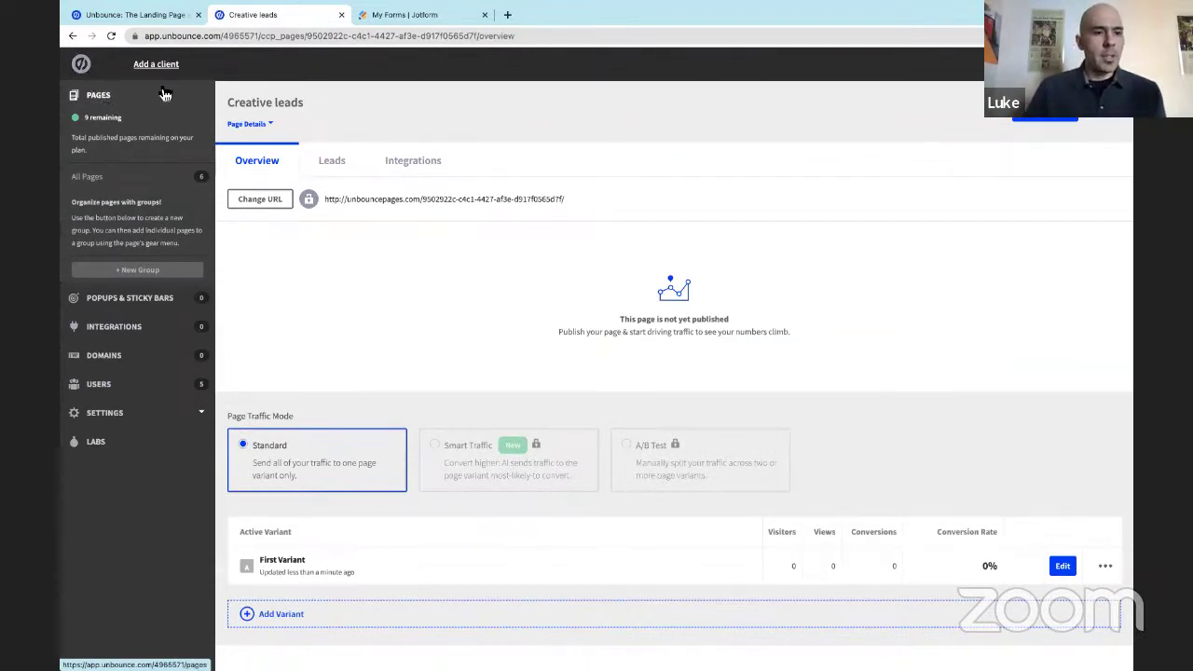
left_click(94, 99)
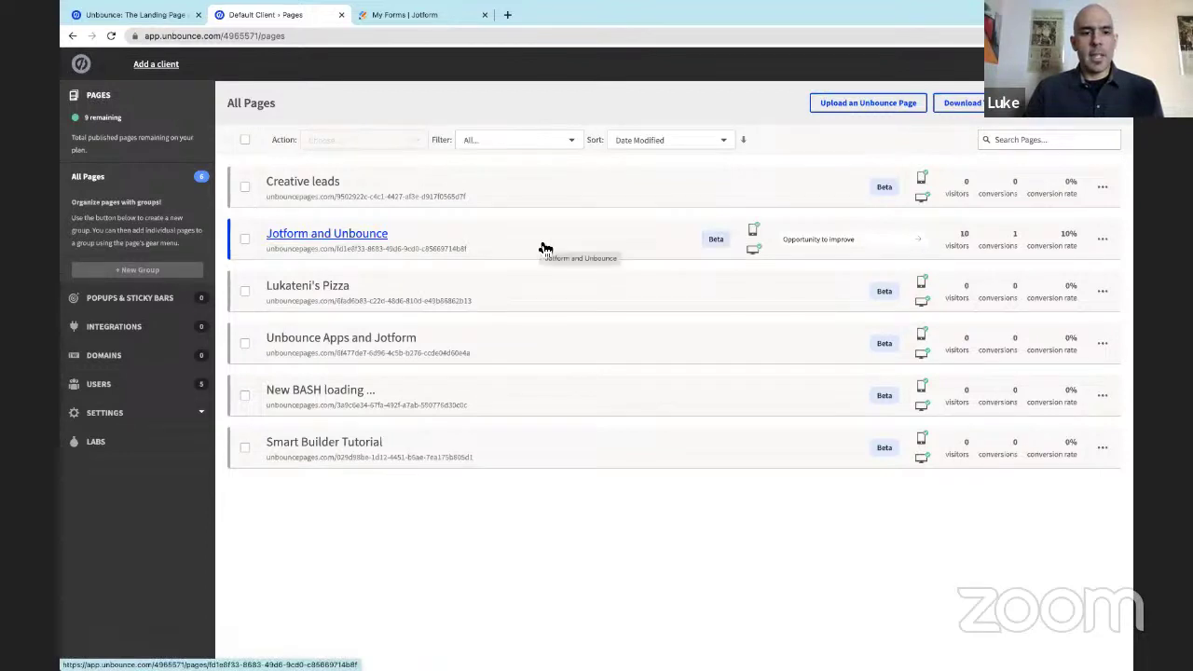
left_click(591, 240)
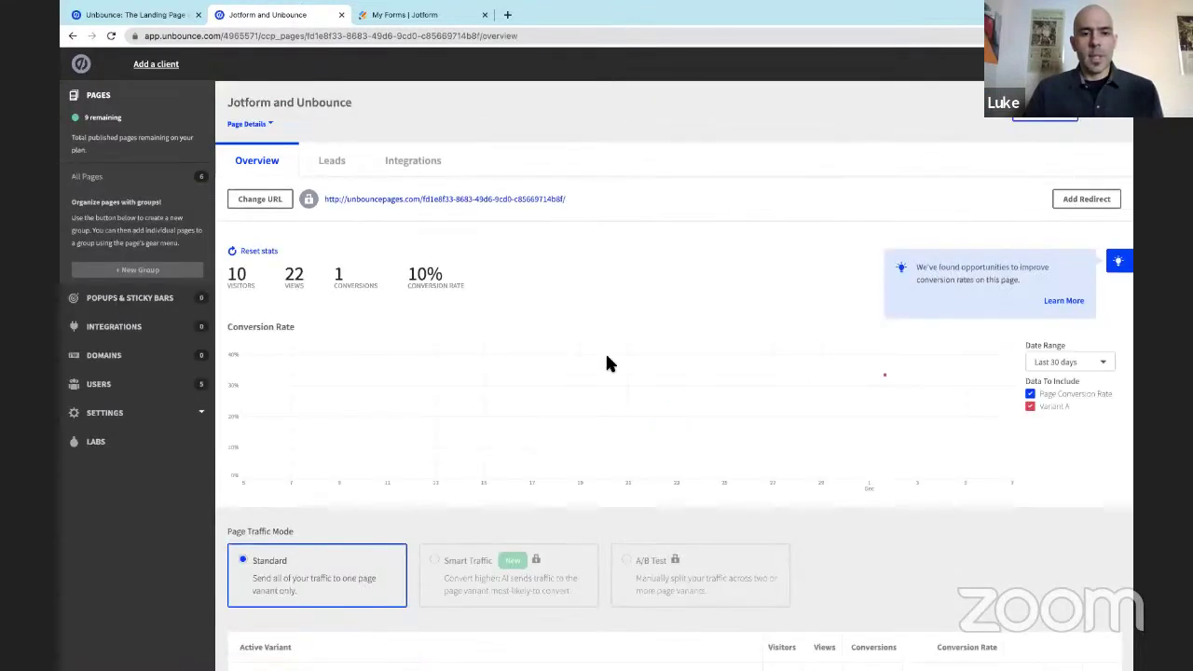
scroll(605, 364, "down", 1)
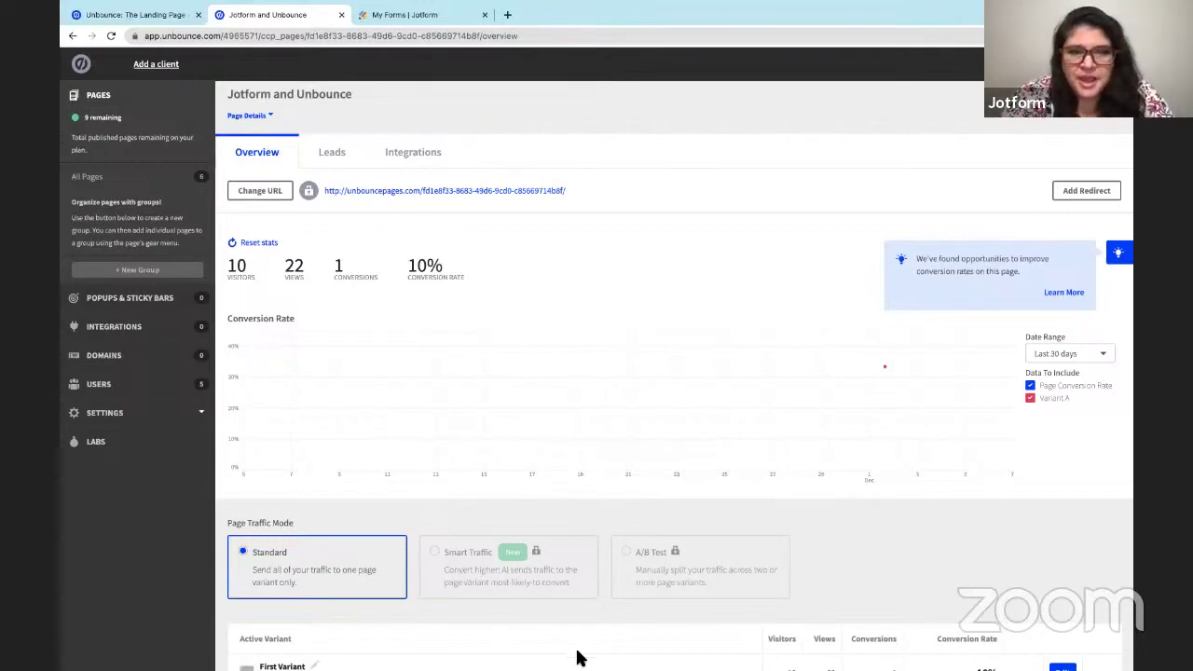
mouse_move(578, 658)
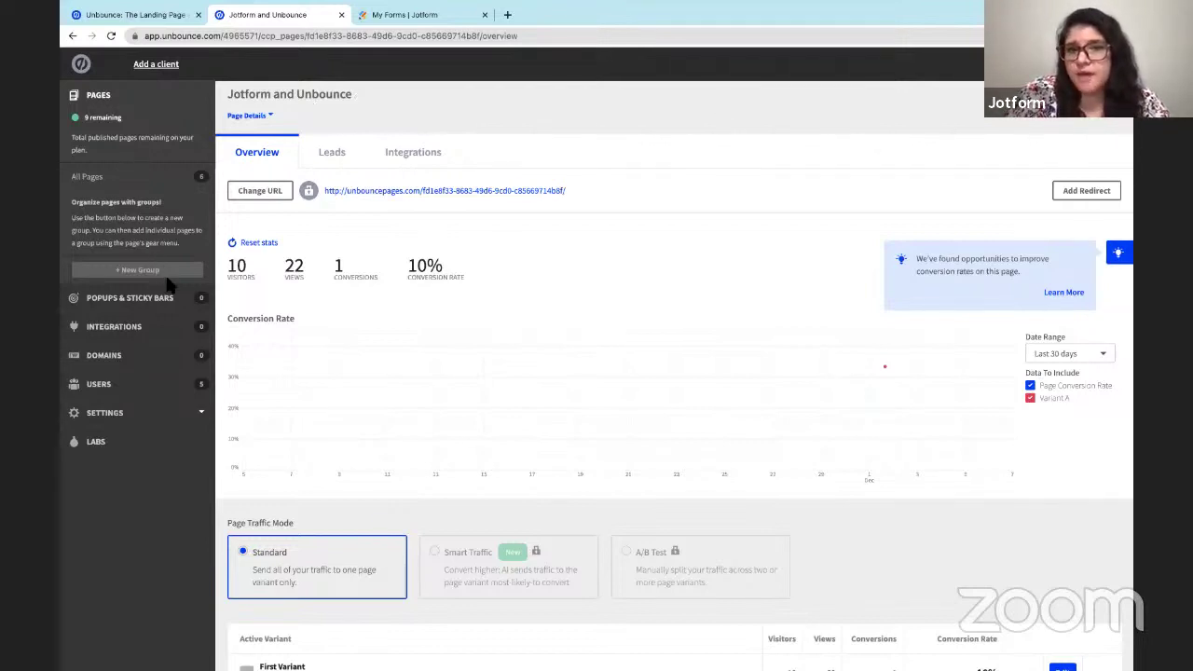
Step: Reopen the Lukateni's Pizza page in the editor, keeping the last session's changes
left_click(99, 97)
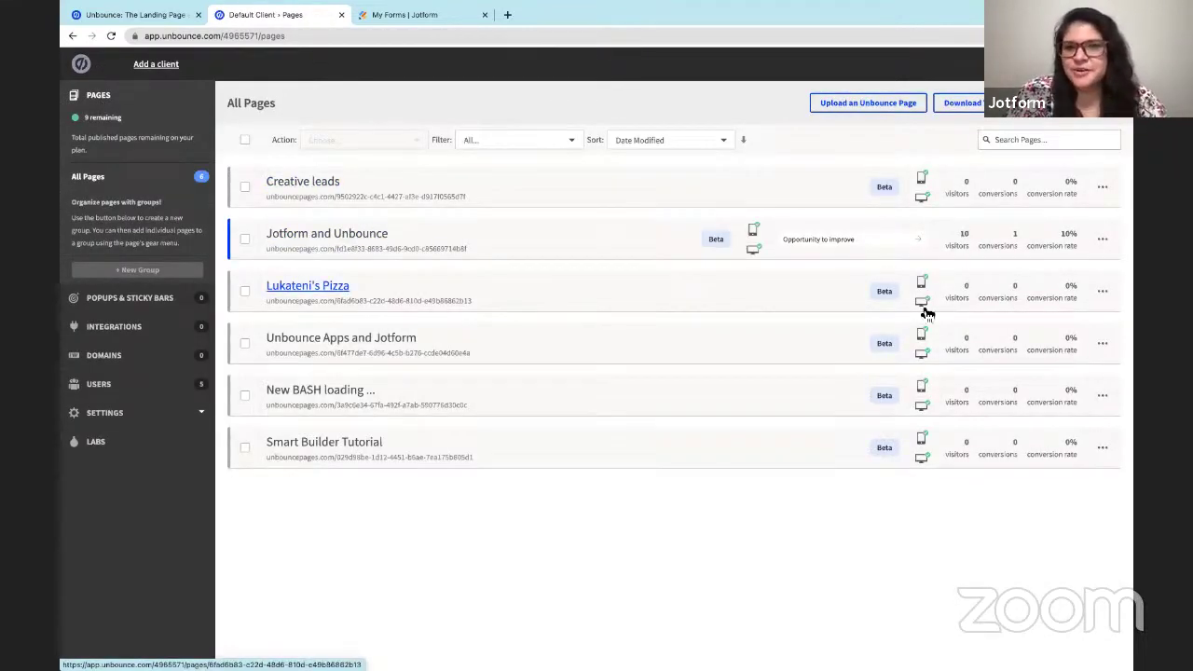
left_click(1103, 297)
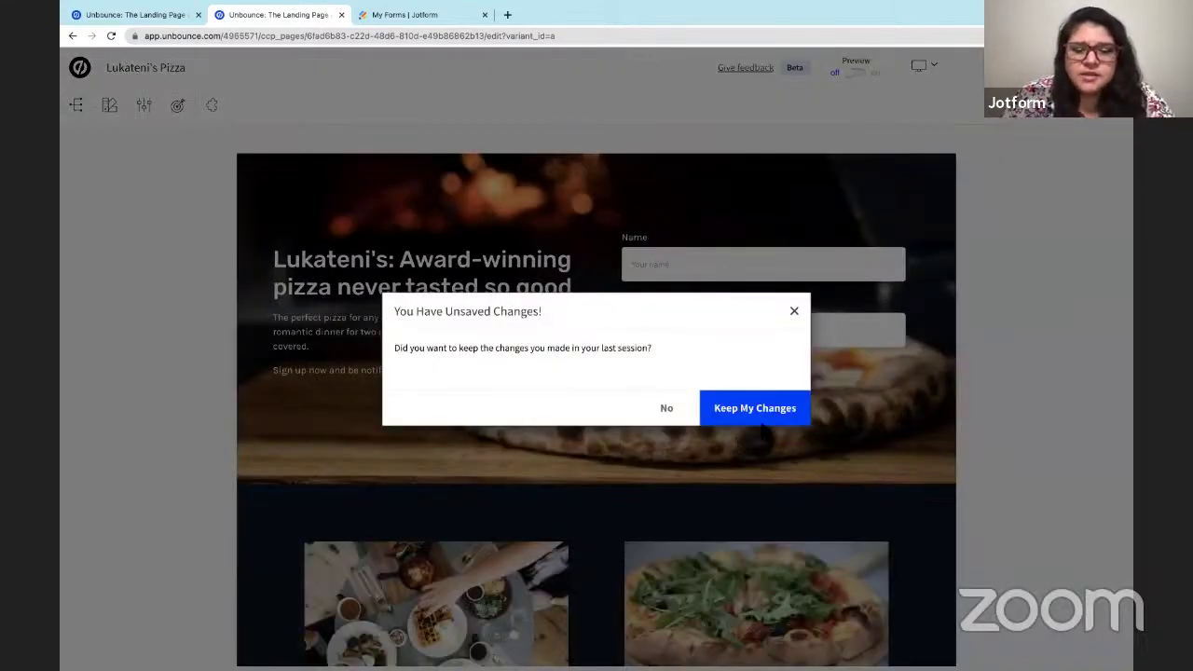
left_click(779, 417)
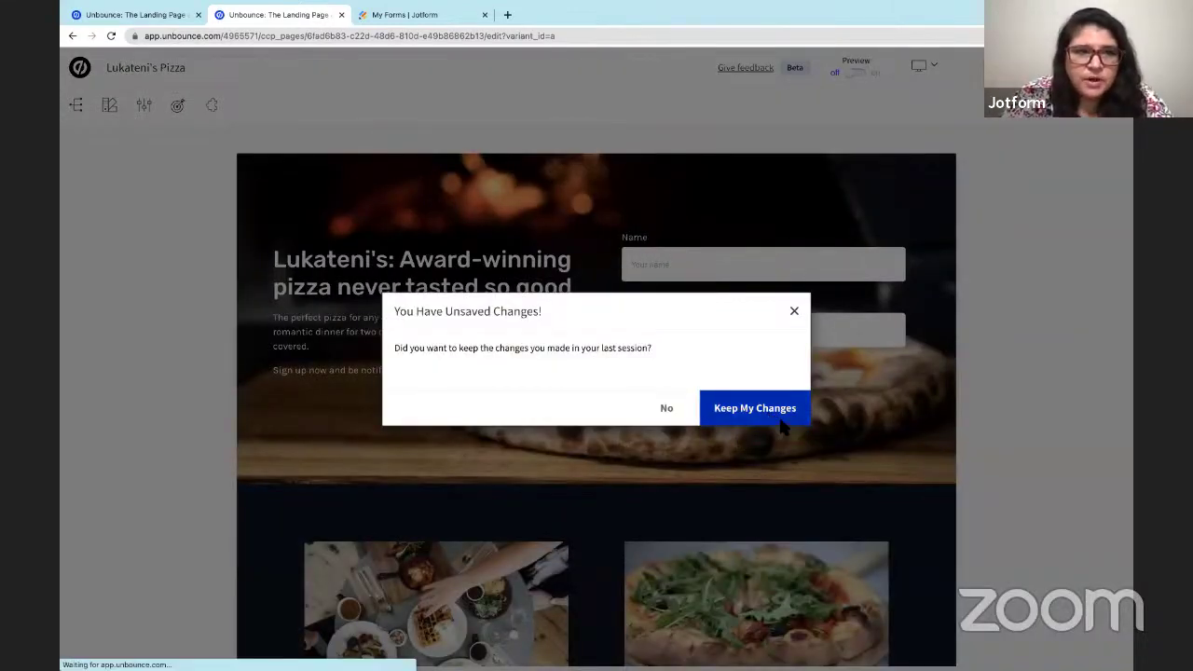
Step: Preview the pizza page to view the Pizza News and Sign up now forms
scroll(865, 160, "down", 1)
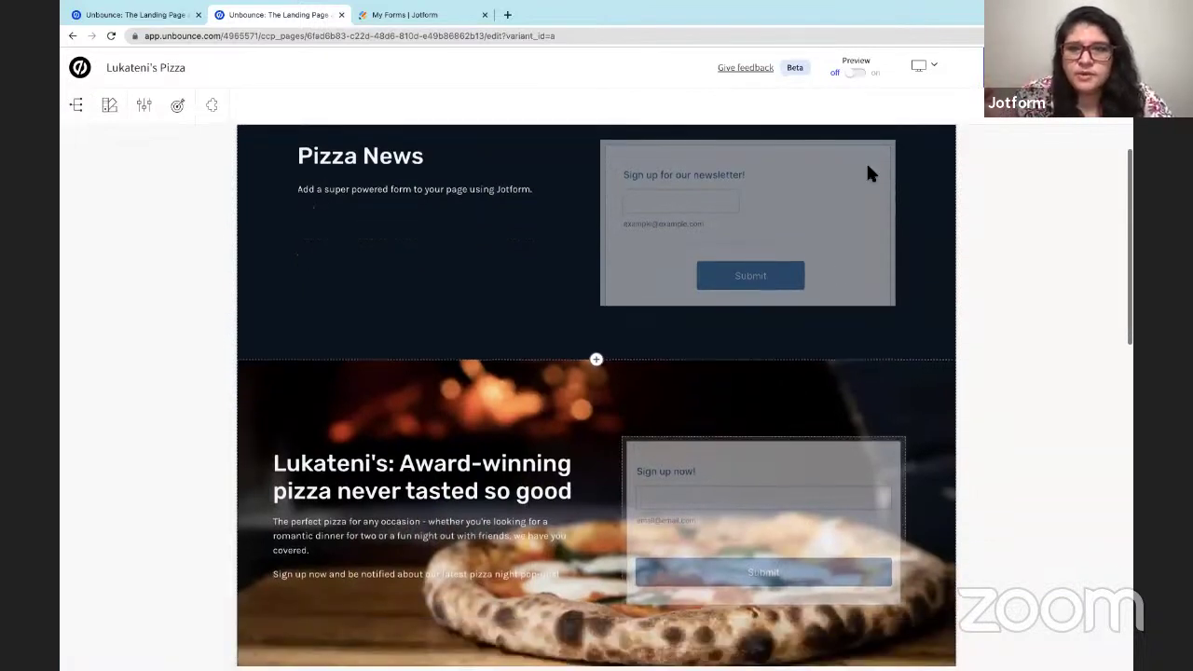
left_click(858, 73)
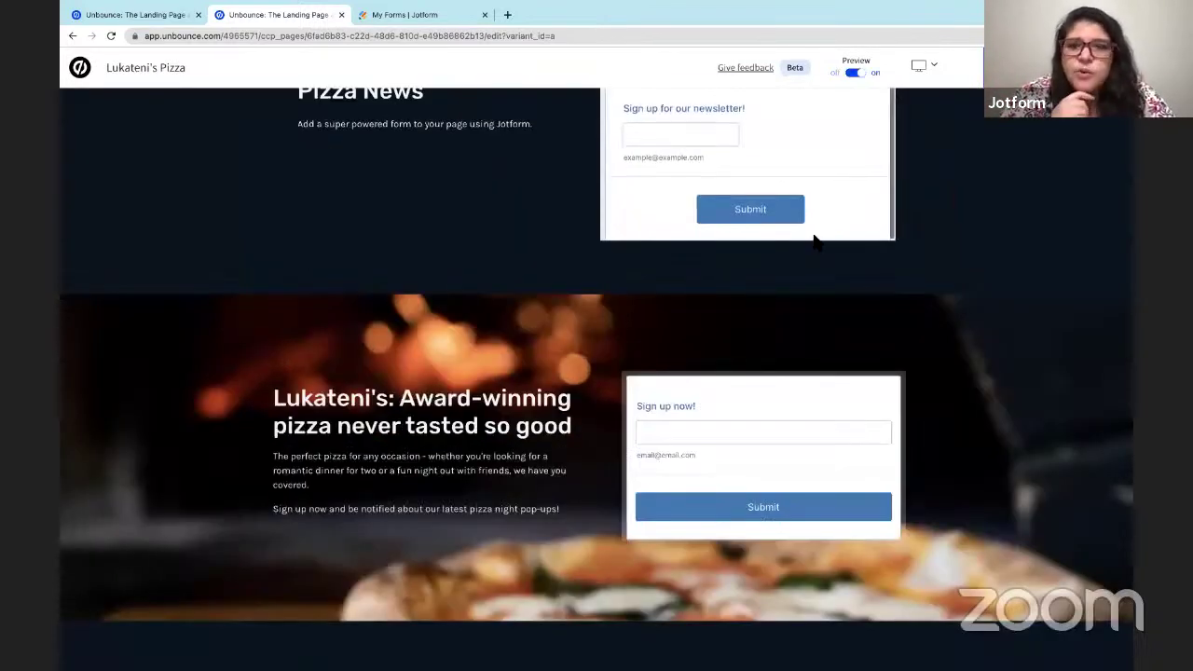
scroll(777, 319, "up", 1)
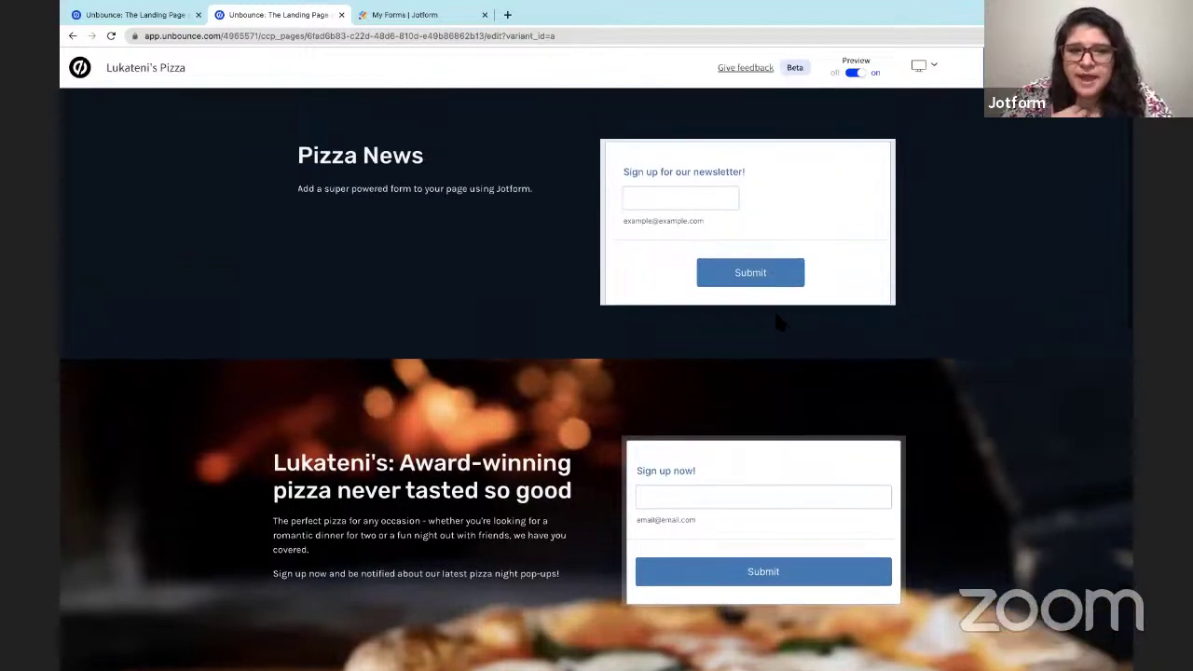